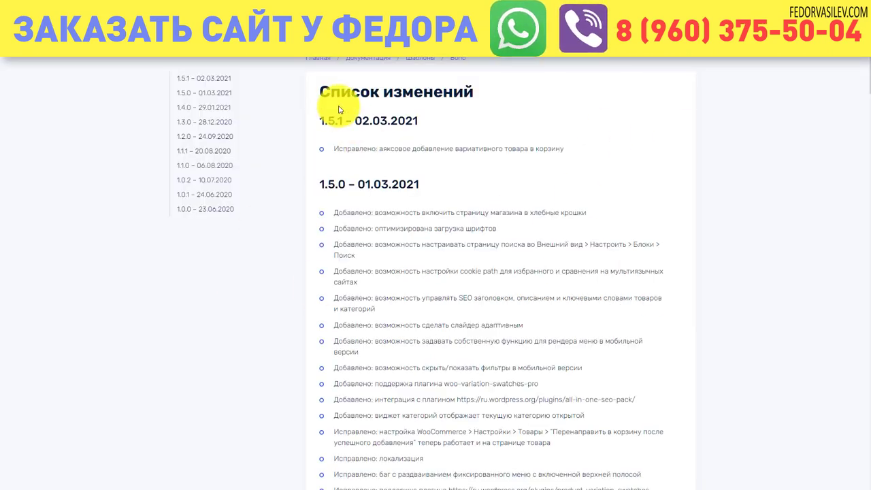
# - Review changelog entries 1.5.1 and 1.5.0 of the Bono theme and copy the product-variation-swatches-for-woocommerce plugin link
pyautogui.click(318, 119)
pyautogui.moveTo(334, 121); pyautogui.dragTo(419, 121)
pyautogui.click(559, 118)
pyautogui.scroll(-2, 560, 122)
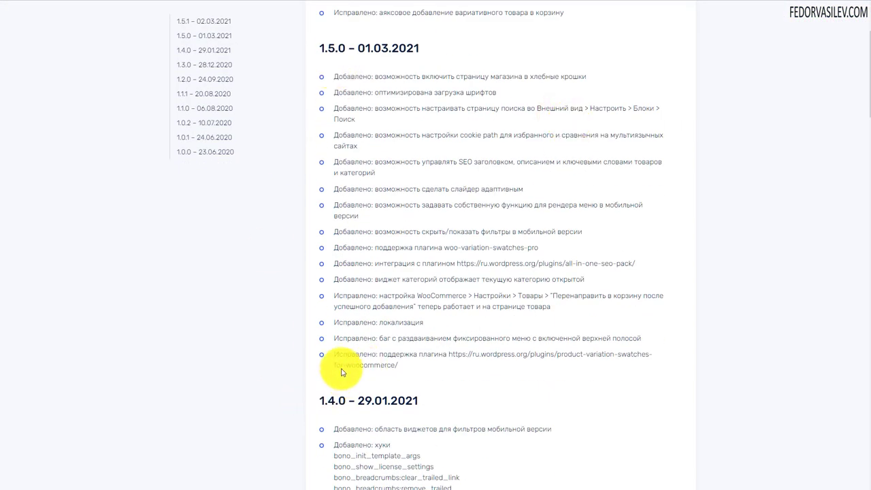
pyautogui.moveTo(333, 358); pyautogui.dragTo(463, 375)
pyautogui.click(444, 381)
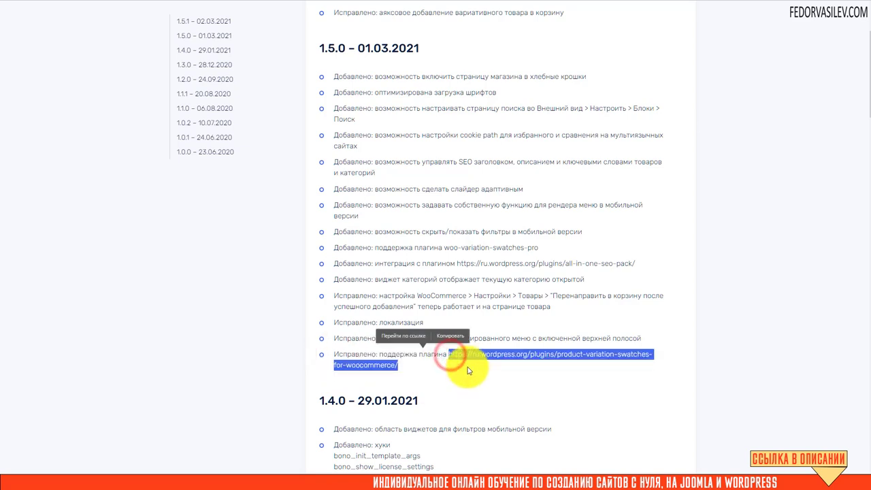
pyautogui.click(454, 331)
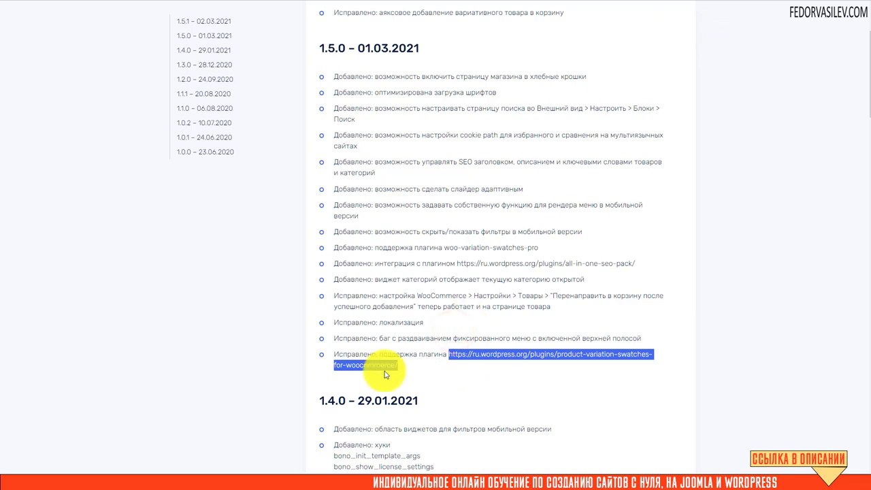
pyautogui.scroll(3, 371, 347)
pyautogui.scroll(-1, 674, 132)
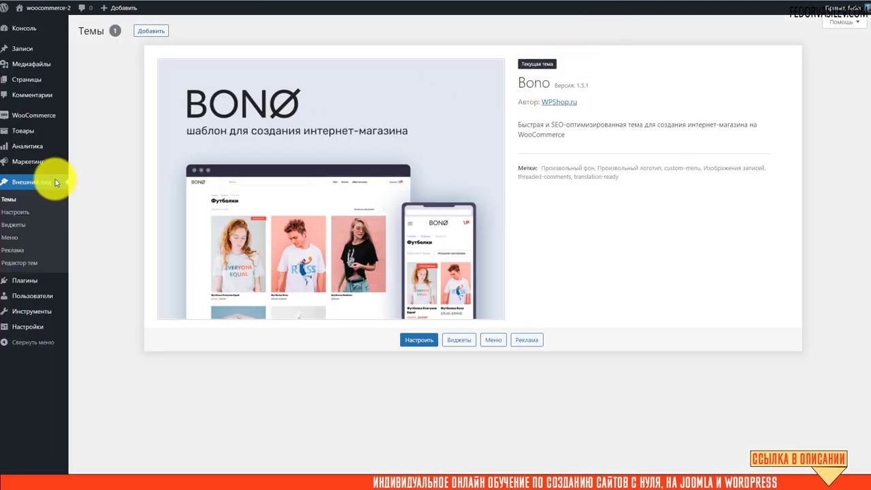
# - Search for "Variation Swatches for WooCommerce" among the new plugins available to add in the WordPress admin
pyautogui.moveTo(36, 154)
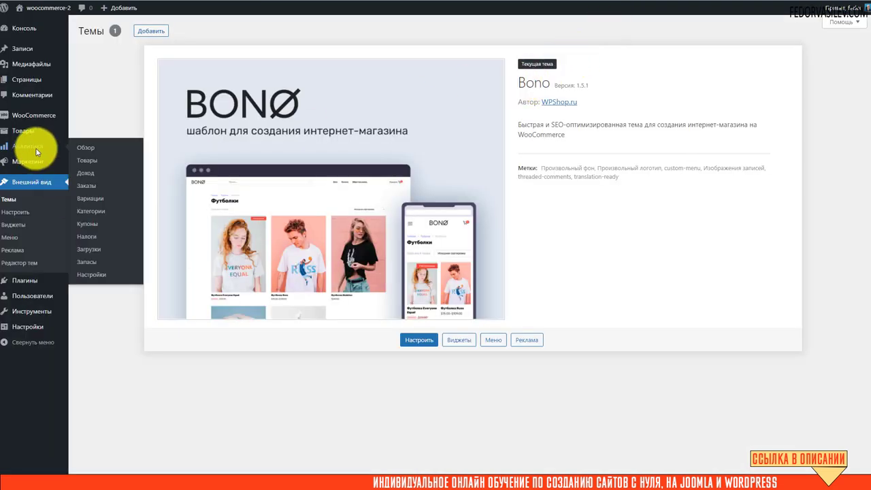
pyautogui.moveTo(20, 283)
pyautogui.click(106, 295)
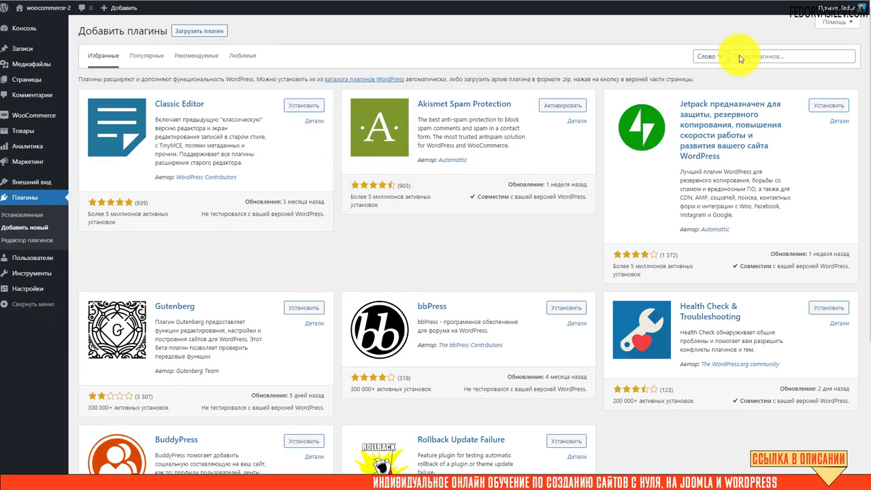
pyautogui.rightClick(738, 56)
pyautogui.click(759, 126)
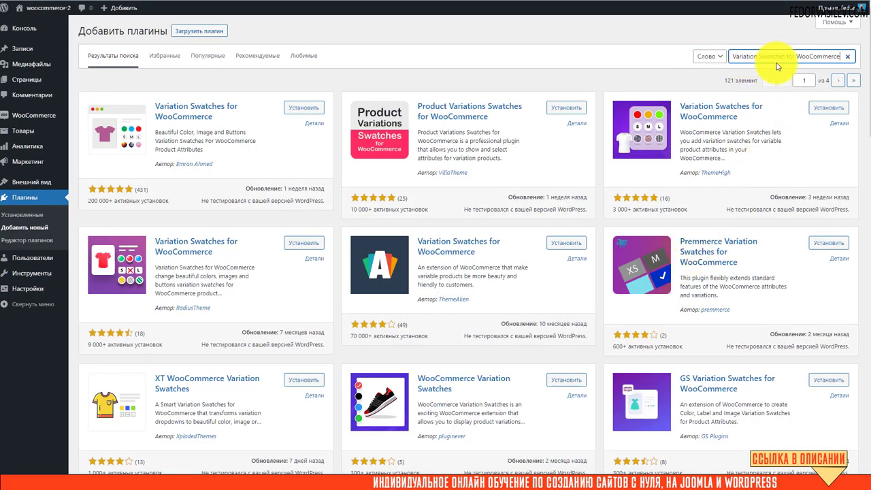
# - Examine the search phrase and compare the found swatches plugins by title and number of active installations
pyautogui.moveTo(839, 56)
pyautogui.mouseDown()
pyautogui.moveTo(708, 56)
pyautogui.moveTo(840, 54)
pyautogui.mouseUp()
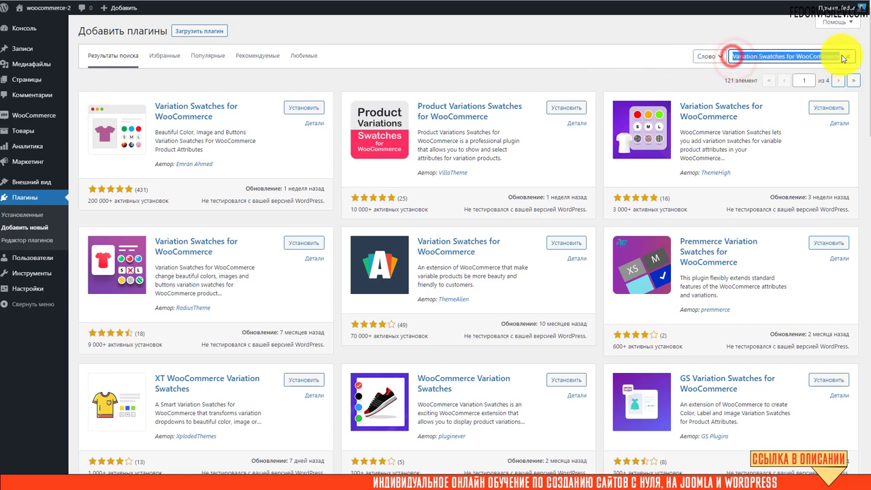
pyautogui.click(792, 56)
pyautogui.moveTo(742, 59); pyautogui.dragTo(842, 54)
pyautogui.click(593, 42)
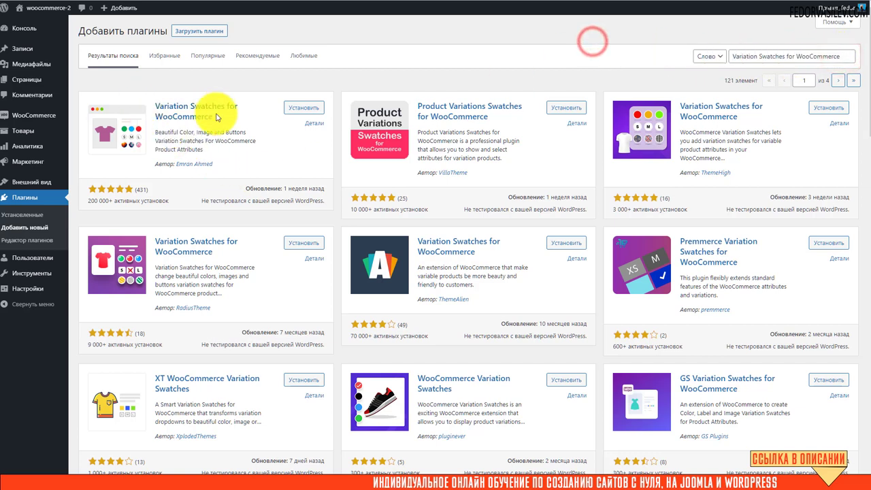
pyautogui.tripleClick(89, 201)
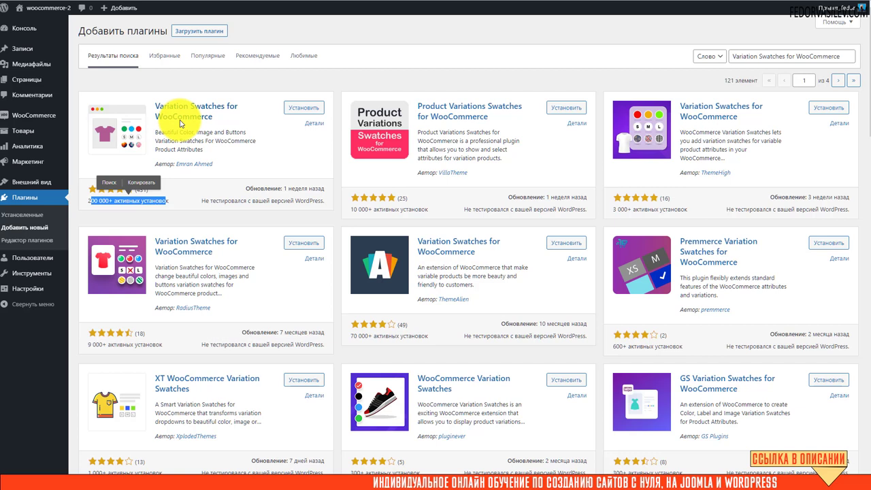
pyautogui.click(419, 23)
pyautogui.moveTo(213, 252); pyautogui.dragTo(168, 237)
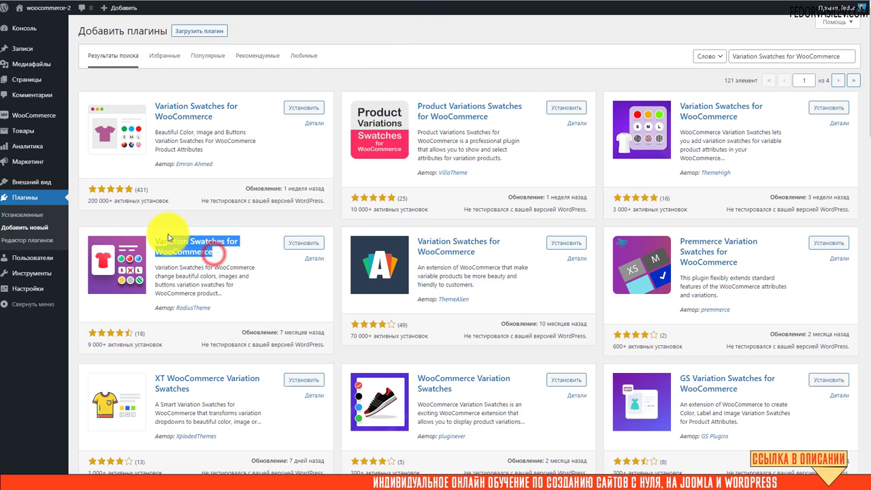
pyautogui.click(461, 66)
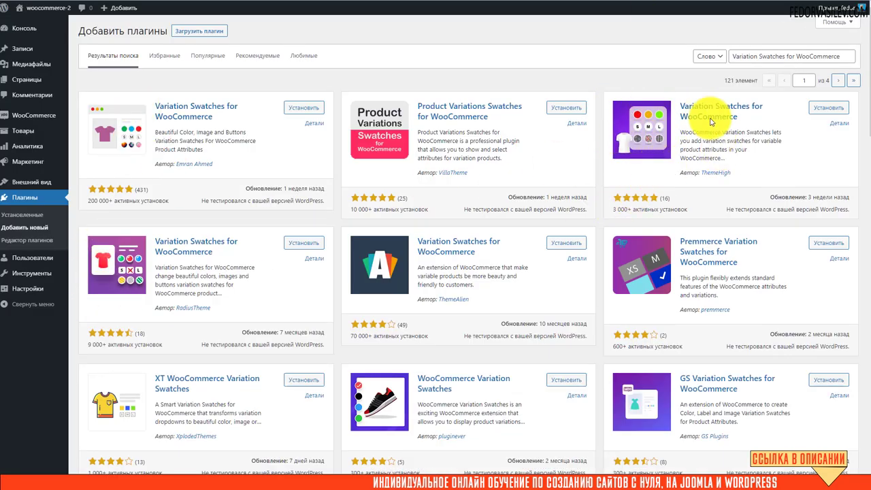
# - Install and activate the Variation Swatches for WooCommerce plugin by ThemeHigh
pyautogui.click(820, 108)
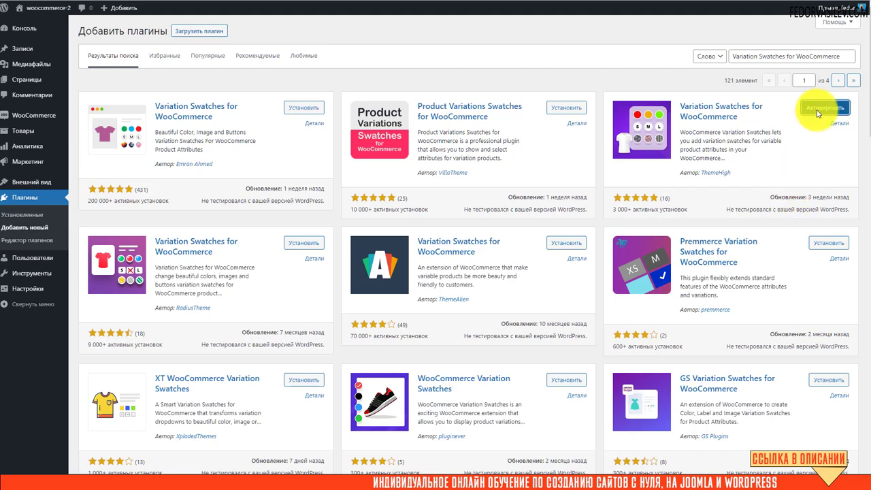
pyautogui.click(817, 111)
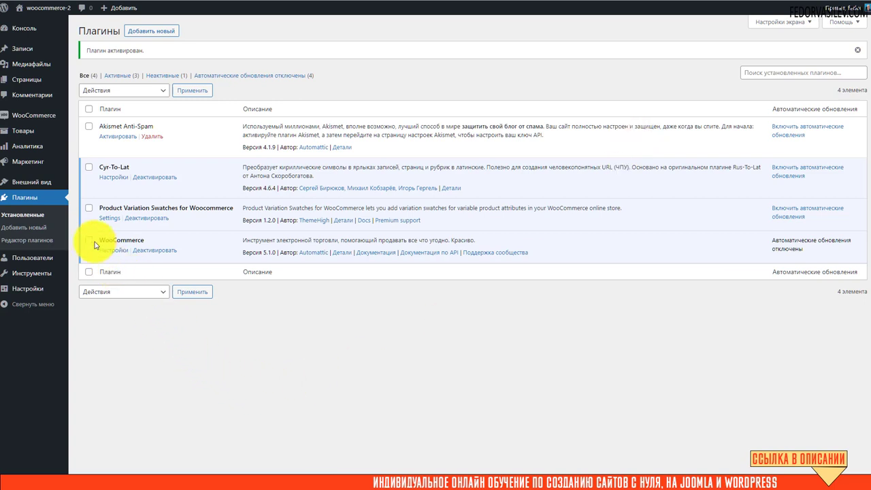
# - Set the type of the product attribute "Цвет" to Color, save it and return to the attribute list
pyautogui.moveTo(25, 116)
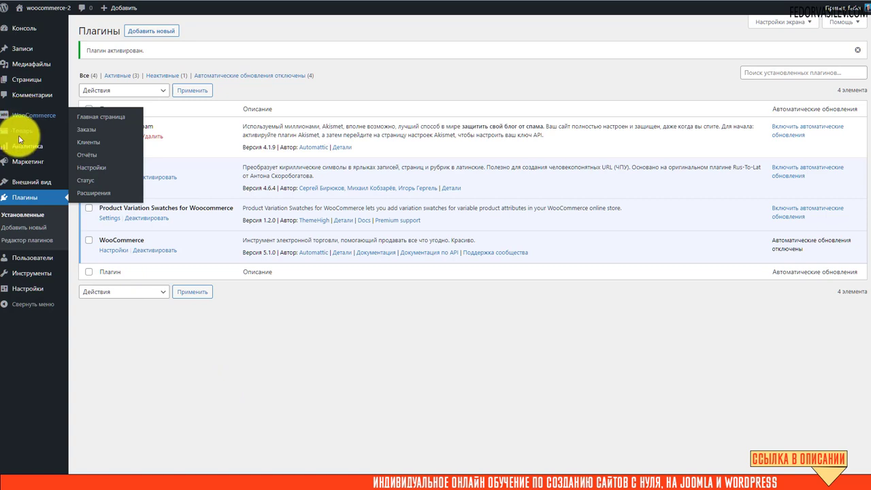
pyautogui.moveTo(21, 131)
pyautogui.click(79, 182)
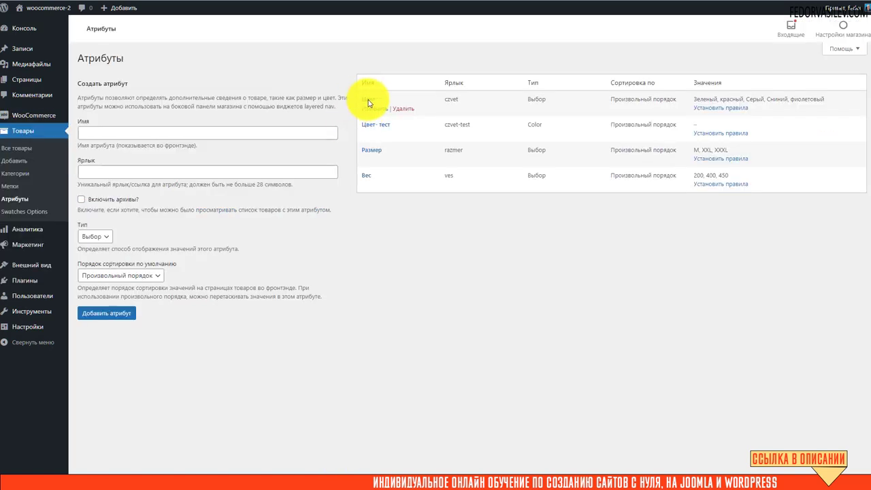
pyautogui.click(368, 110)
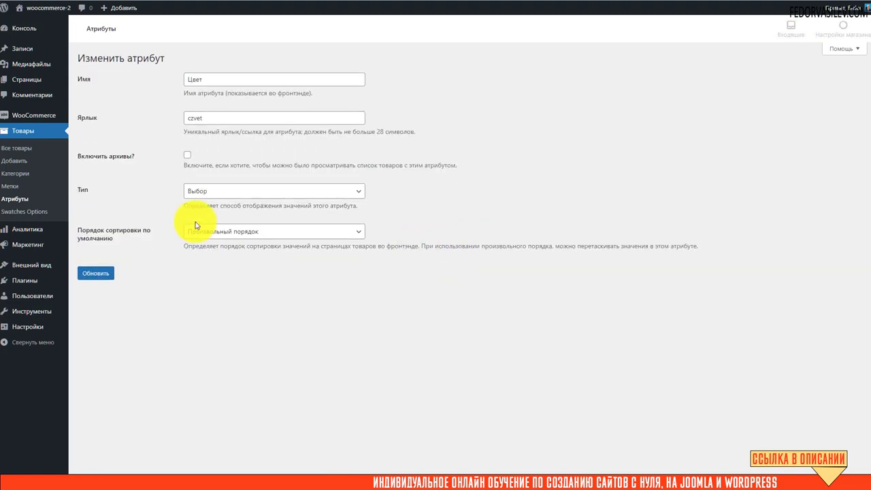
pyautogui.click(221, 199)
pyautogui.click(202, 216)
pyautogui.click(204, 191)
pyautogui.click(204, 215)
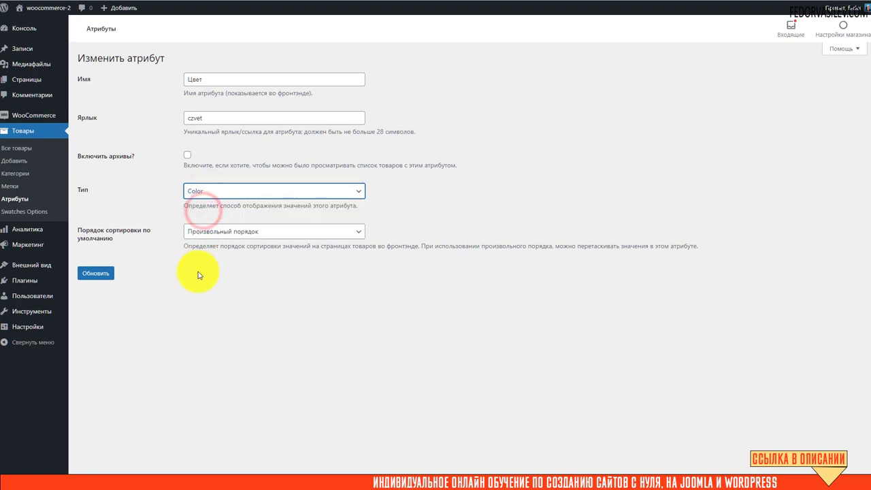
pyautogui.click(109, 272)
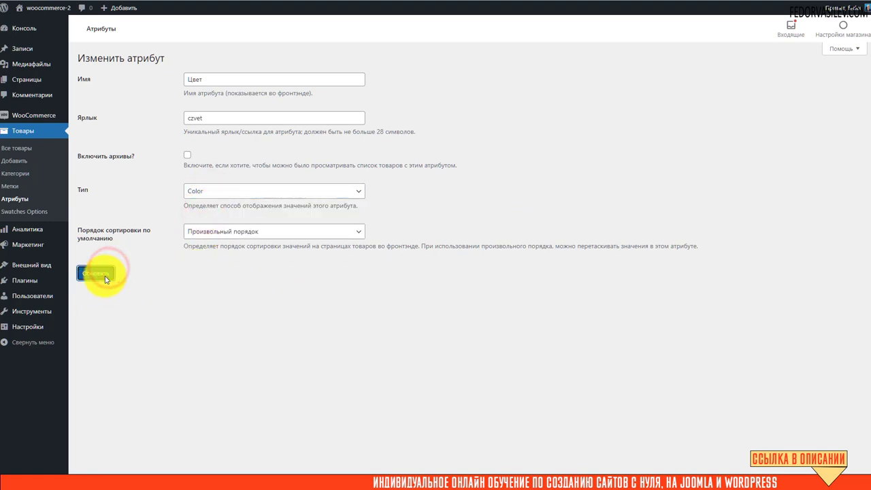
pyautogui.click(12, 201)
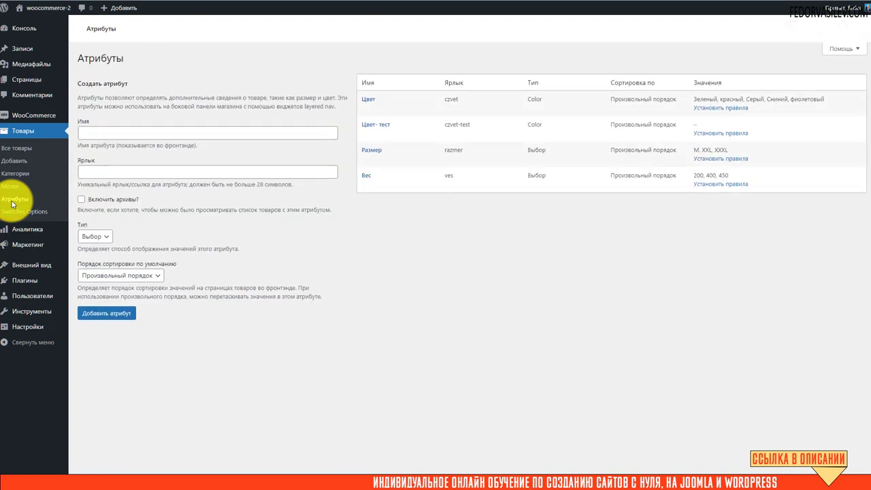
# - View the values of the "Цвет" attribute and the colour picker offered for a new value, then go back
pyautogui.click(703, 111)
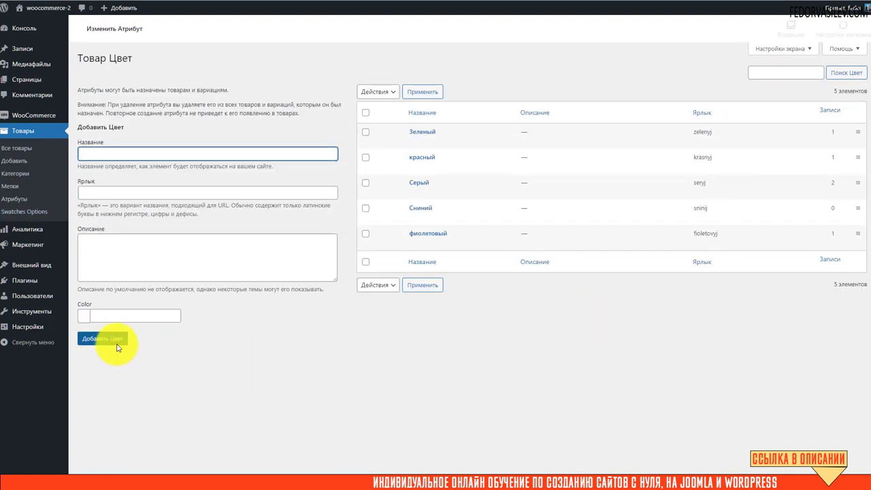
pyautogui.click(94, 315)
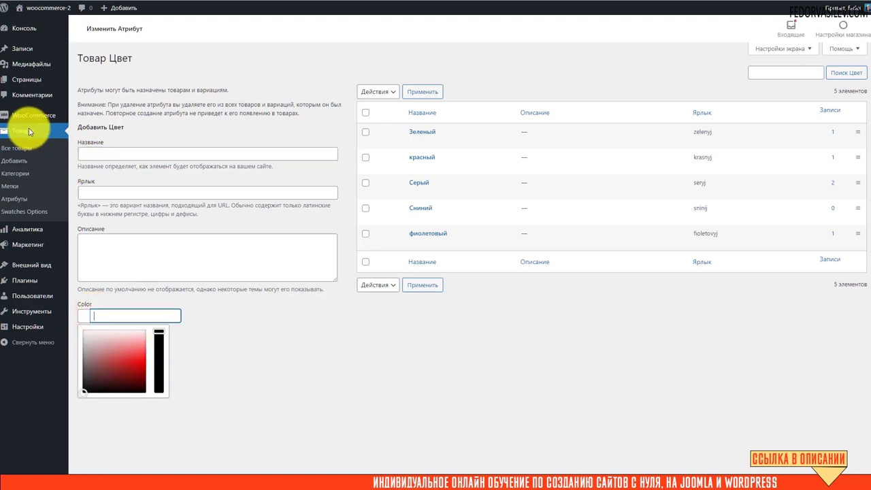
pyautogui.hotkey('alt', 'Left')
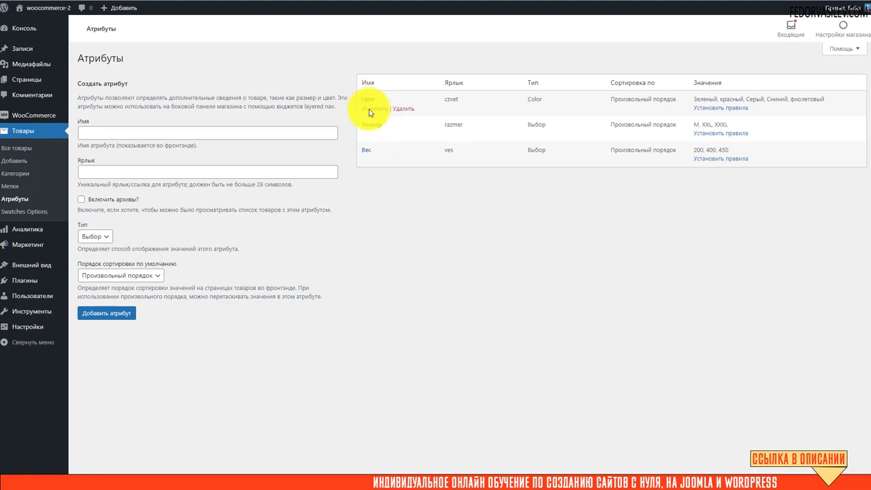
# - Assign the green colour #58f88d to the "Зеленый" value of the "Цвет" attribute, save it and return to the value list
pyautogui.click(707, 109)
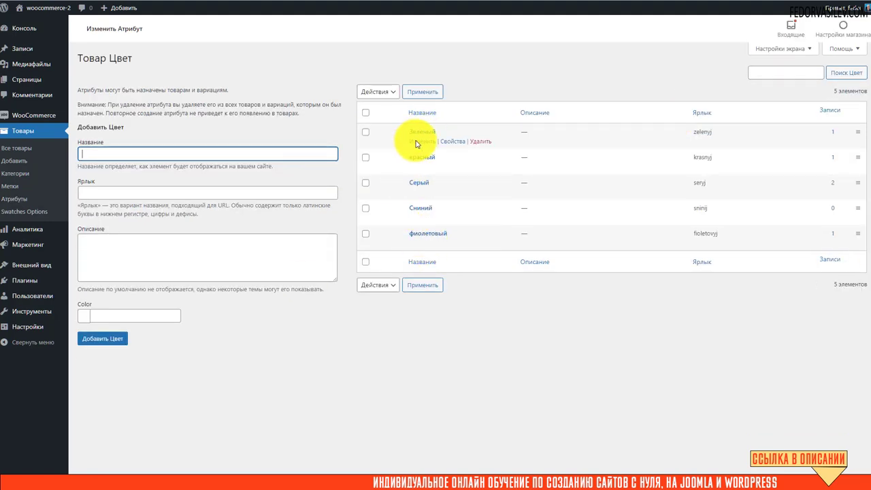
pyautogui.click(416, 141)
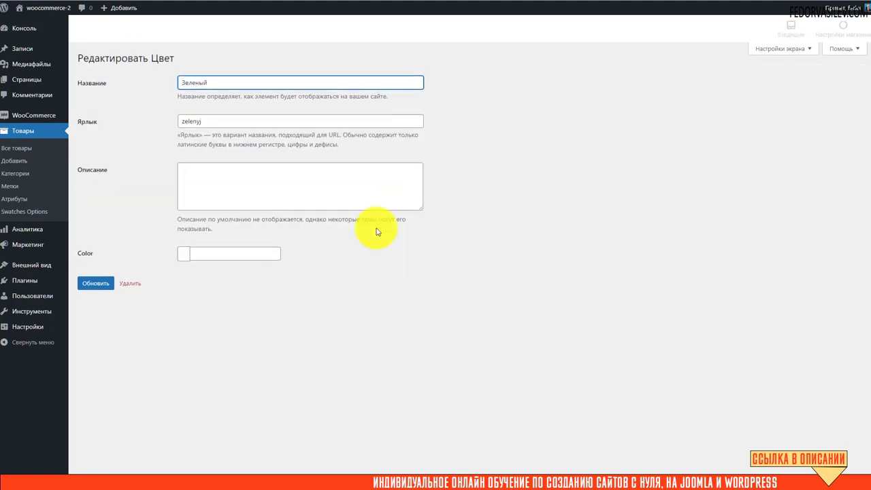
pyautogui.click(205, 255)
pyautogui.click(217, 298)
pyautogui.click(234, 253)
pyautogui.click(258, 289)
pyautogui.click(254, 294)
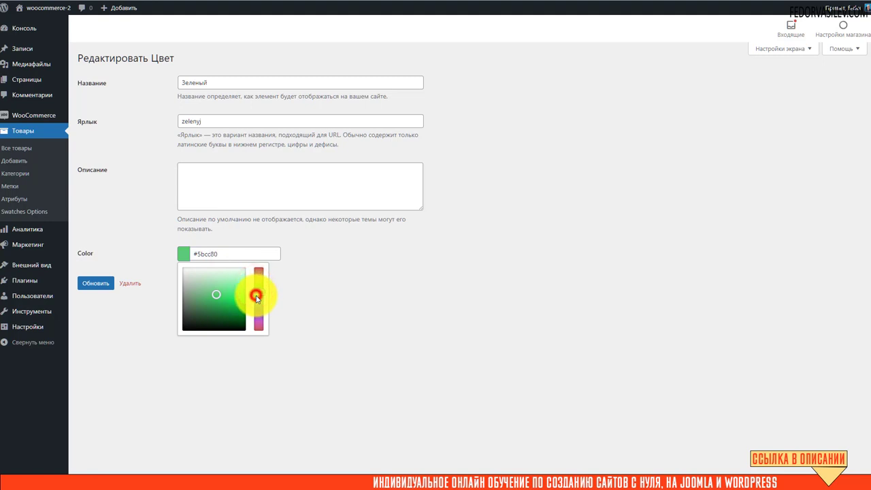
pyautogui.click(251, 295)
pyautogui.click(255, 255)
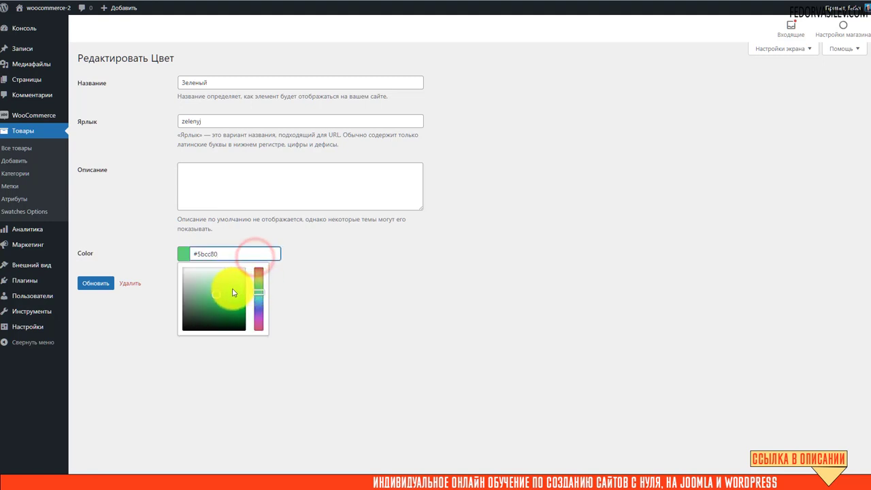
pyautogui.click(229, 294)
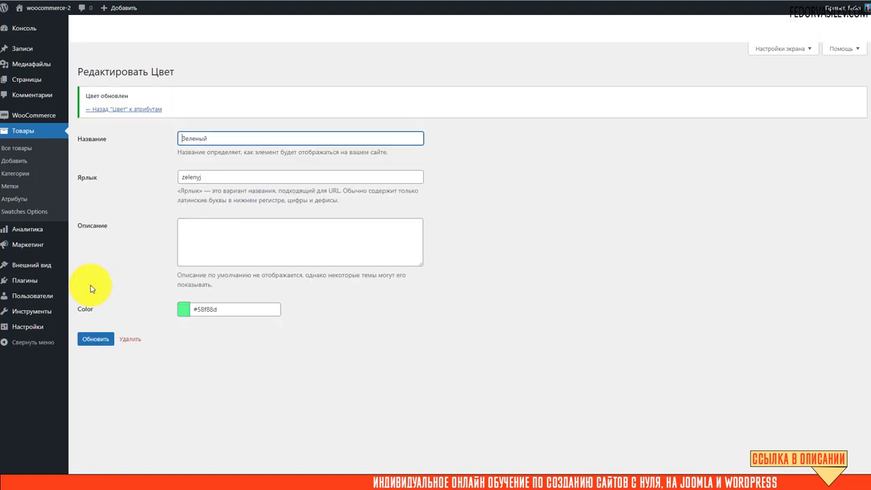
pyautogui.click(99, 97)
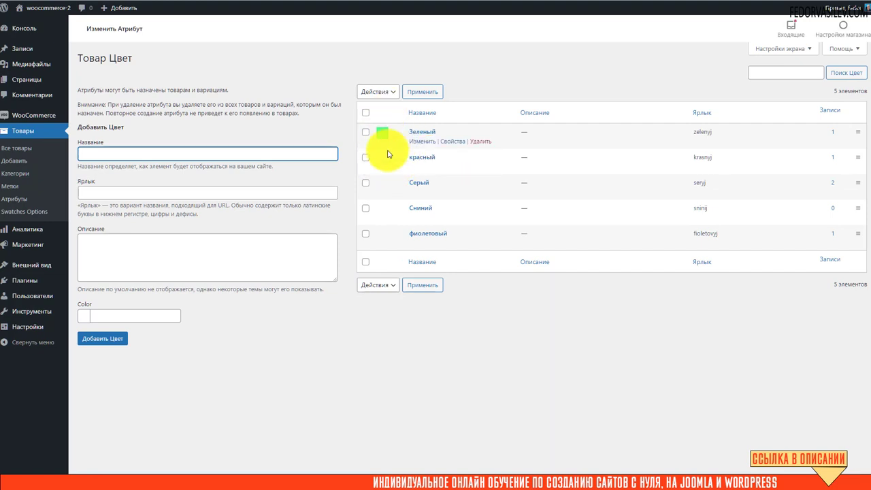
# - Assign the red colour #f80606 to the "красный" value, save it and return to the value list
pyautogui.click(419, 167)
pyautogui.click(181, 253)
pyautogui.click(201, 256)
pyautogui.moveTo(221, 292); pyautogui.dragTo(254, 297)
pyautogui.click(89, 287)
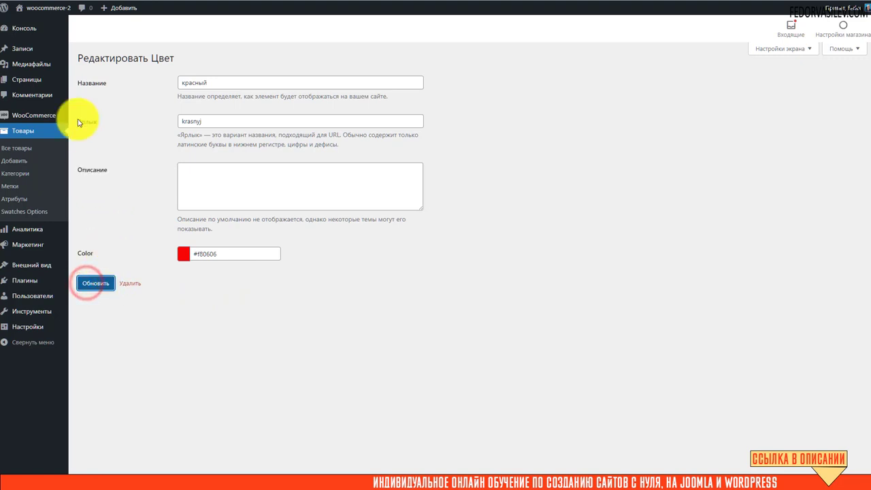
pyautogui.click(95, 95)
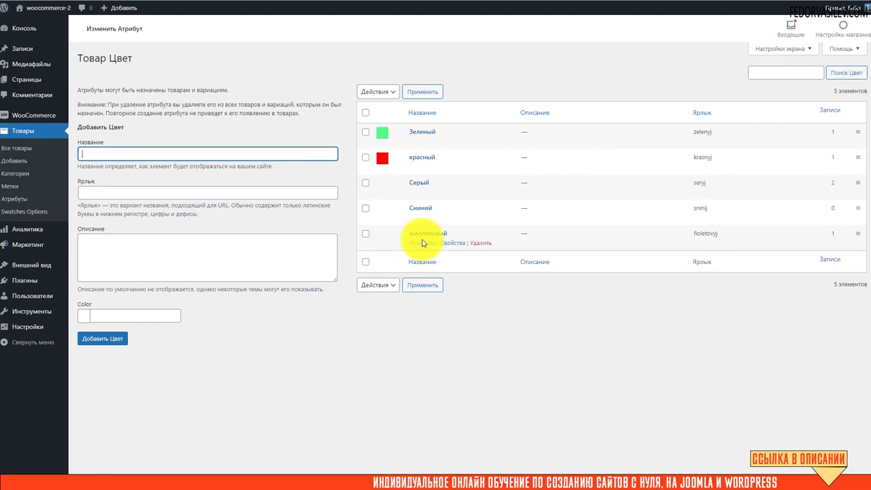
# - Assign the violet colour #910bf8 to the "фиолетовый" value, save it and return to the value list
pyautogui.click(418, 245)
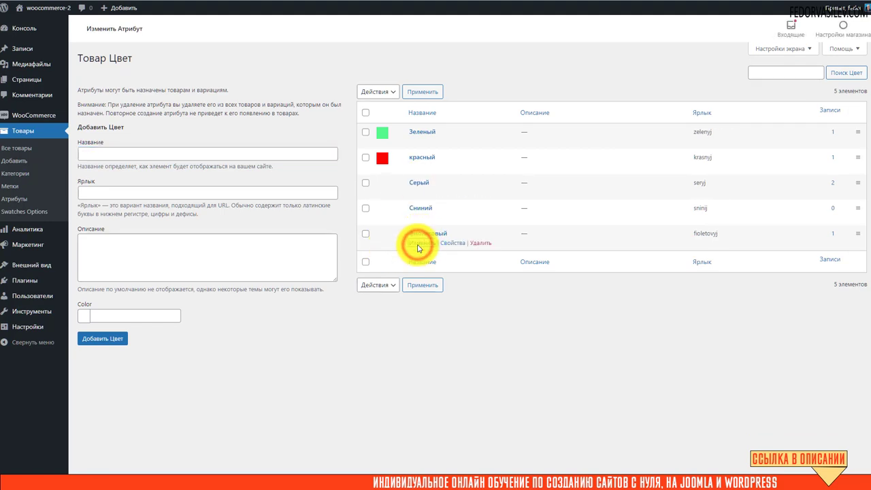
pyautogui.click(208, 254)
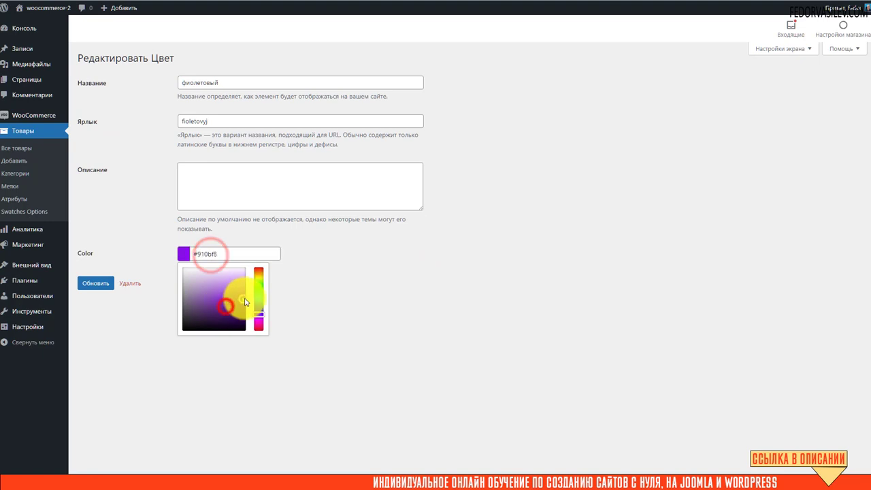
pyautogui.click(94, 287)
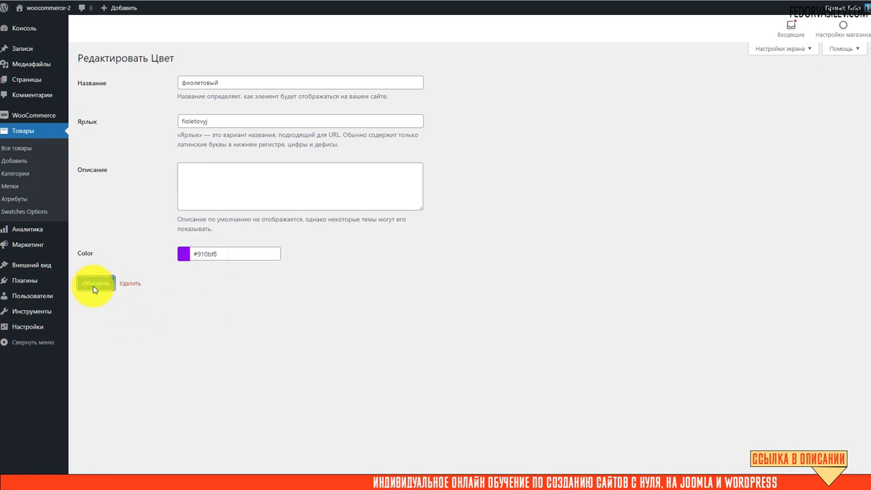
pyautogui.click(111, 93)
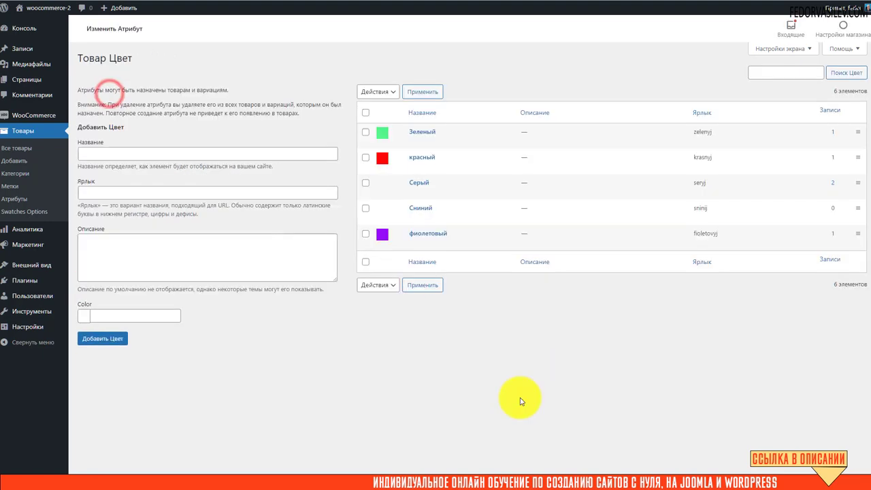
# - Add a new value "тетс" with a black colour to the "Цвет" attribute
pyautogui.click(132, 156)
pyautogui.write('тетс')
pyautogui.click(143, 318)
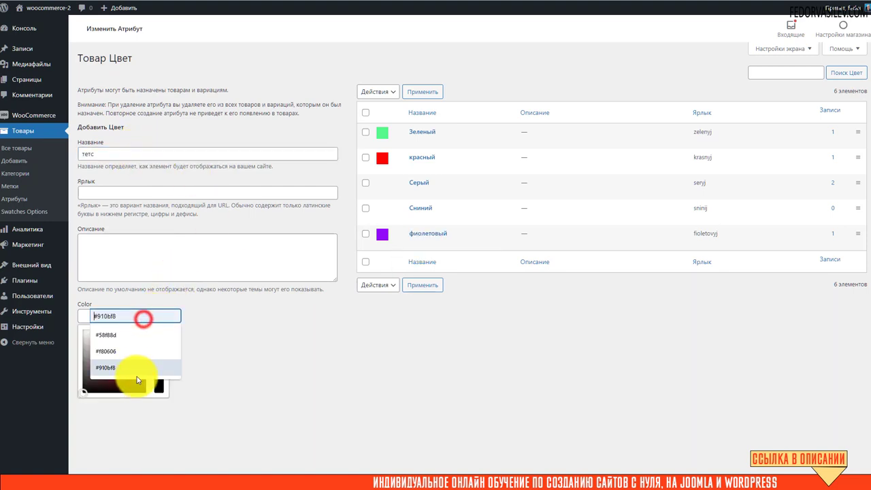
pyautogui.click(156, 387)
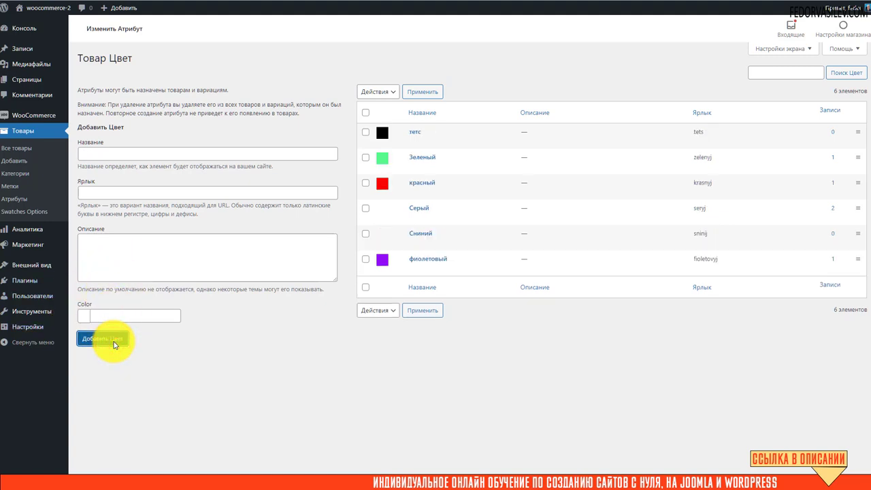
# - Open the product "Костюм мужской" for editing and review the values of its "Цвет" attribute
pyautogui.click(20, 149)
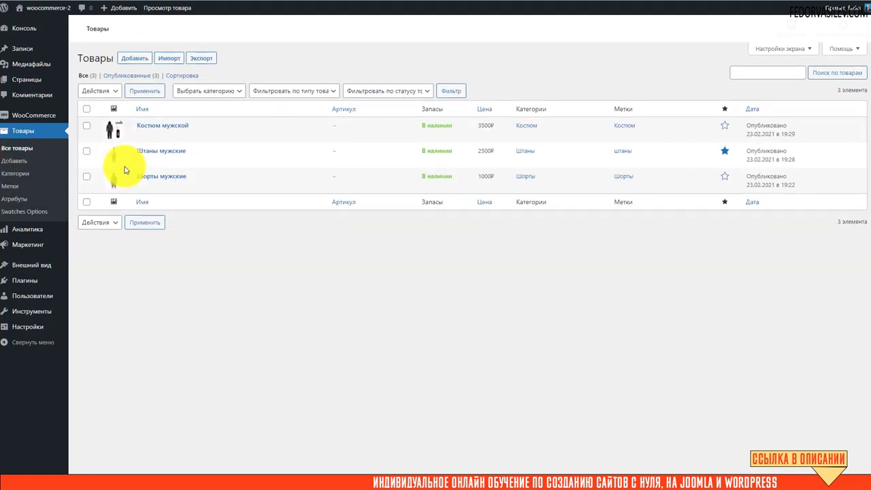
pyautogui.click(150, 127)
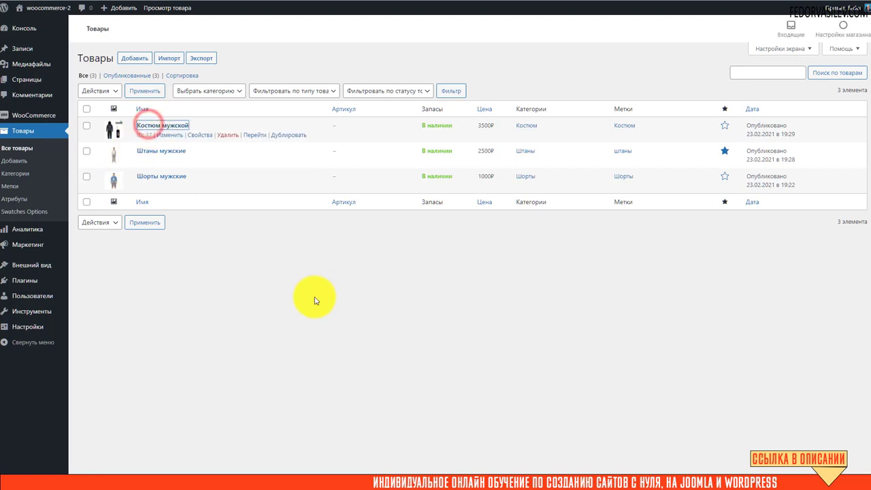
pyautogui.scroll(-2, 238, 214)
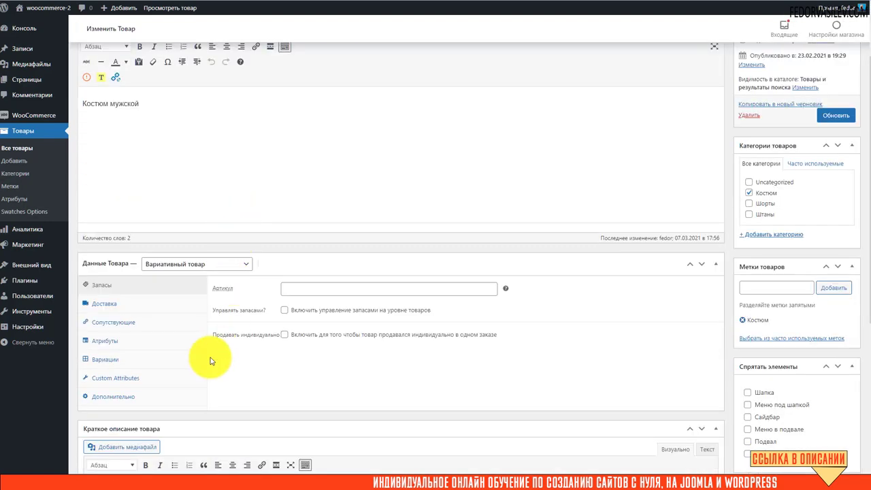
pyautogui.click(109, 341)
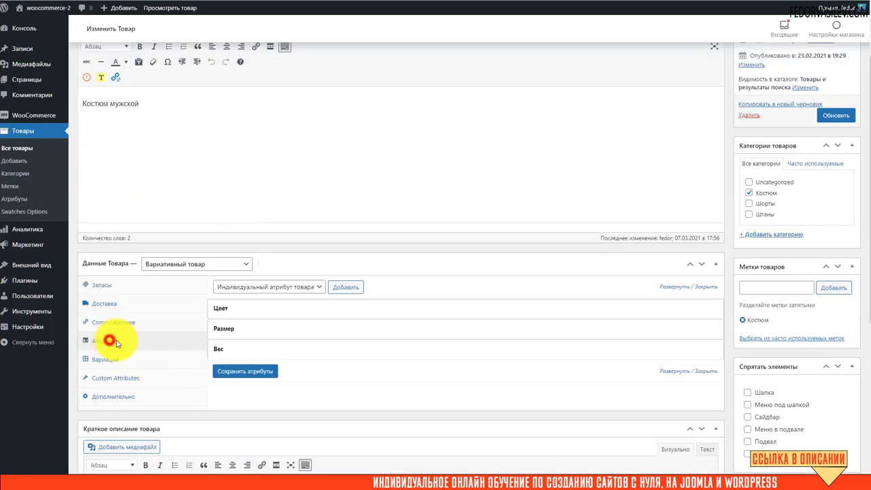
pyautogui.click(238, 309)
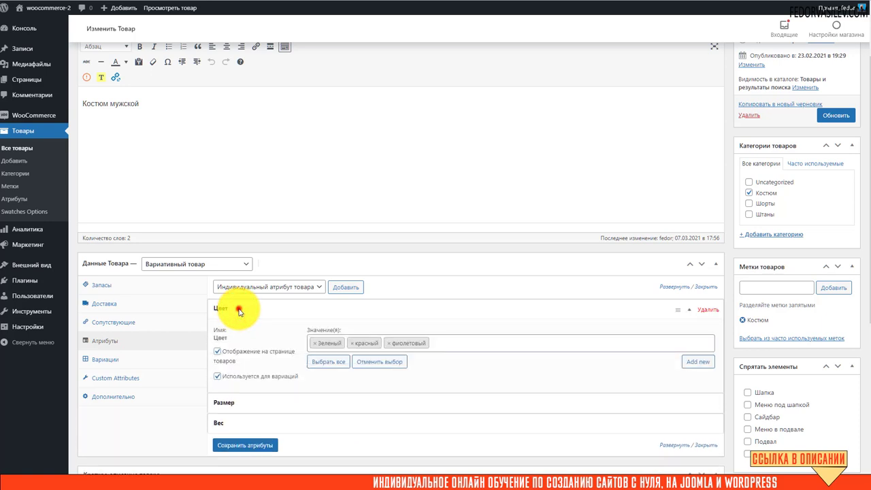
pyautogui.click(238, 310)
pyautogui.click(237, 307)
pyautogui.click(232, 312)
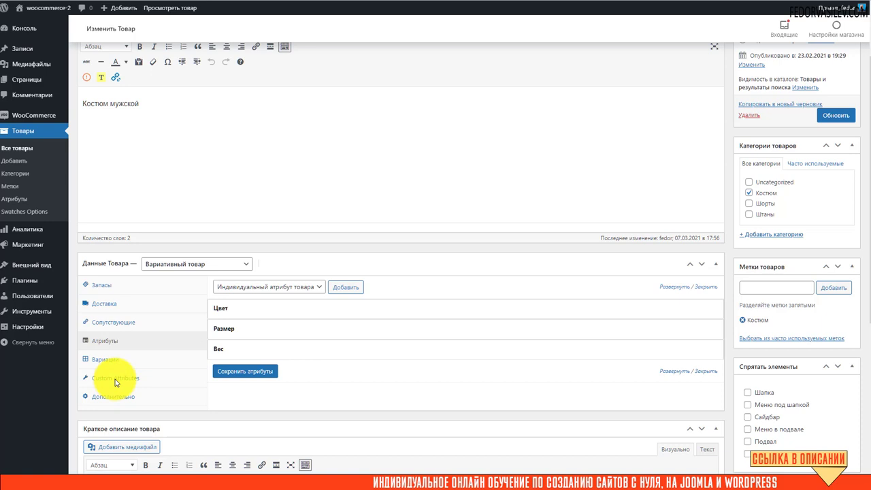
# - Review the colour choices of the "Костюм мужской" product's variation and update the product
pyautogui.click(105, 360)
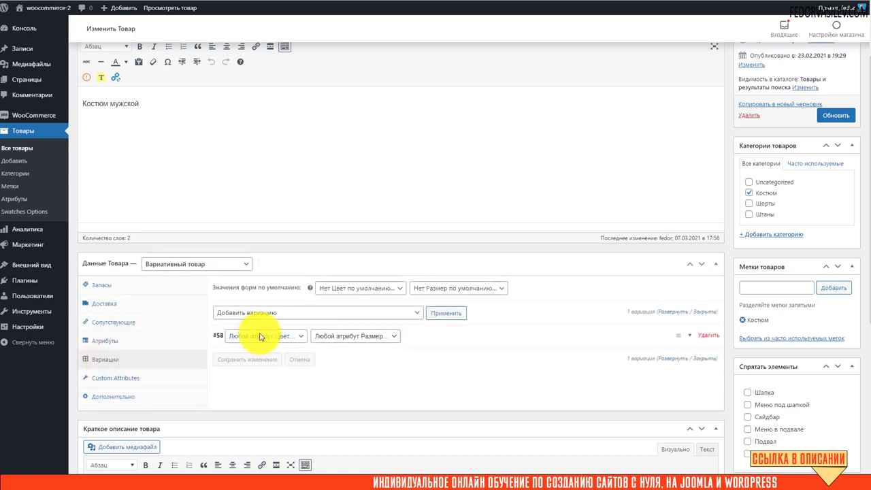
pyautogui.click(260, 336)
pyautogui.click(282, 335)
pyautogui.click(281, 336)
pyautogui.click(282, 336)
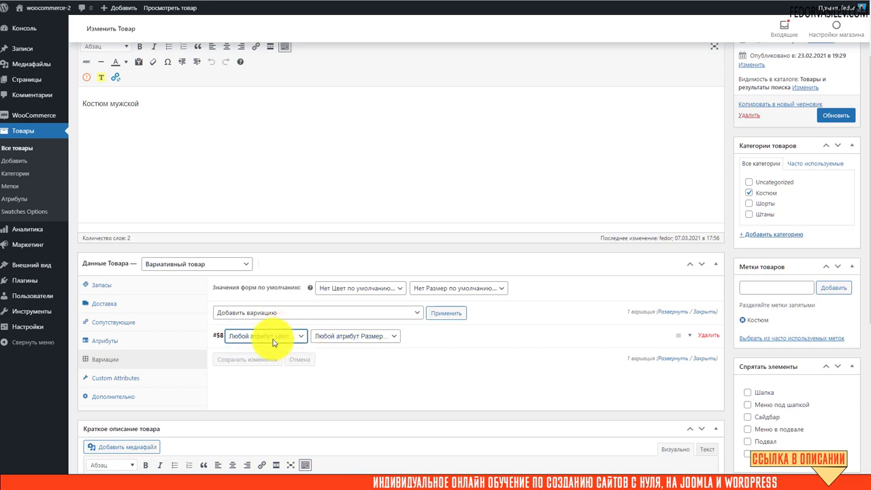
pyautogui.click(831, 115)
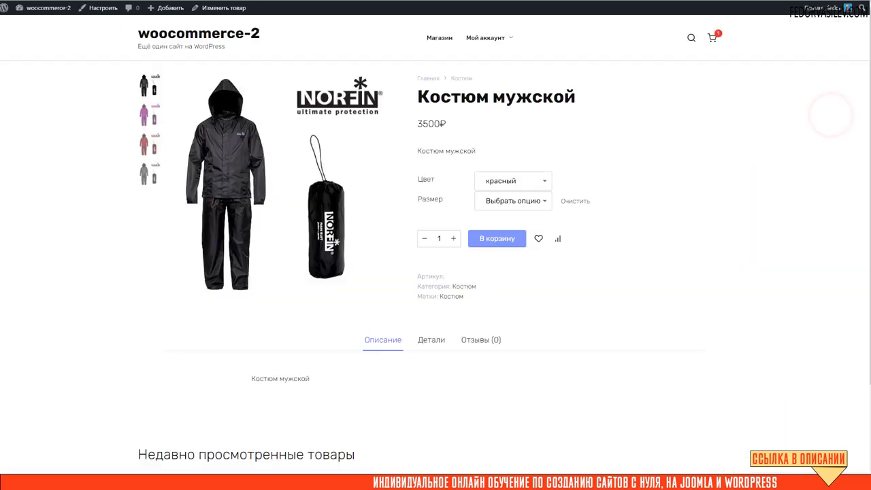
# - Check the "Цвет" choices on the shop page of "Костюм мужской" and reload the page
pyautogui.click(512, 183)
pyautogui.click(559, 141)
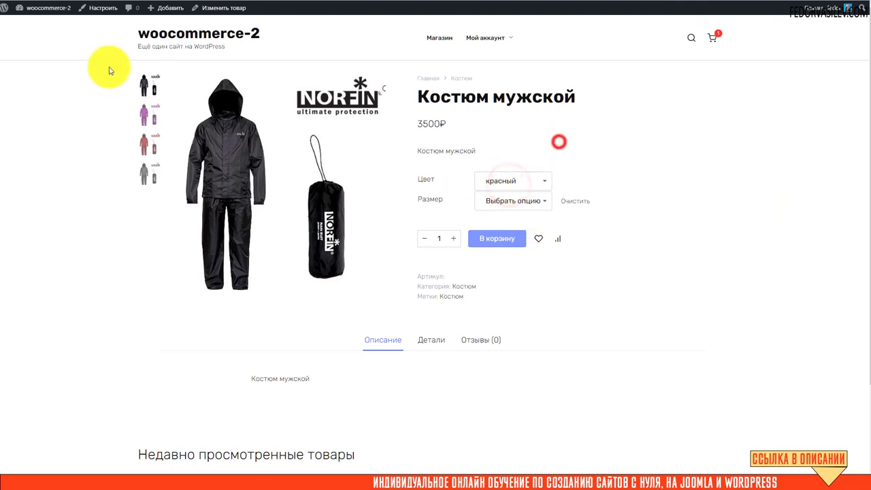
pyautogui.press('F5')
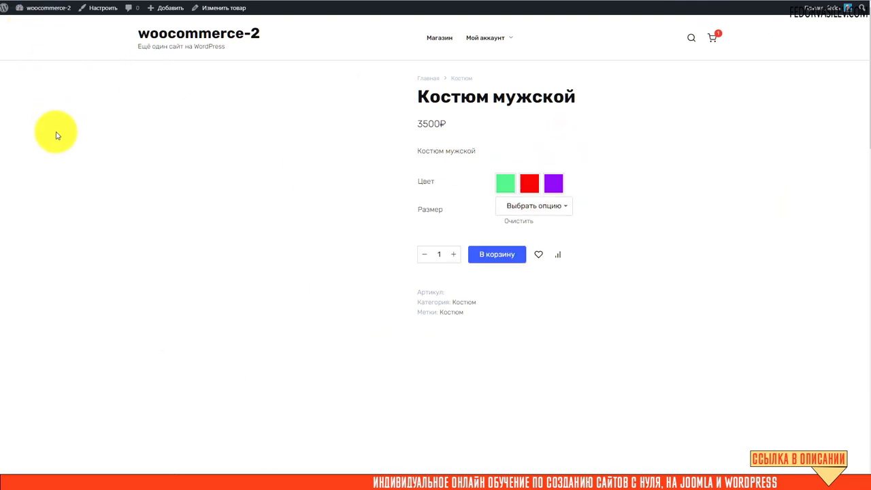
# - Try the red, violet and green colour swatches and the size list on the product page
pyautogui.click(532, 185)
pyautogui.click(553, 182)
pyautogui.click(529, 182)
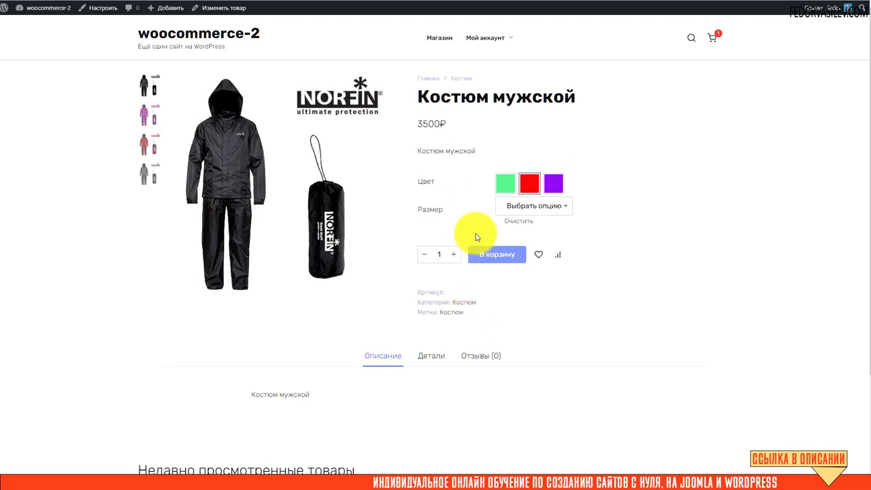
pyautogui.click(518, 207)
pyautogui.click(643, 199)
pyautogui.click(505, 182)
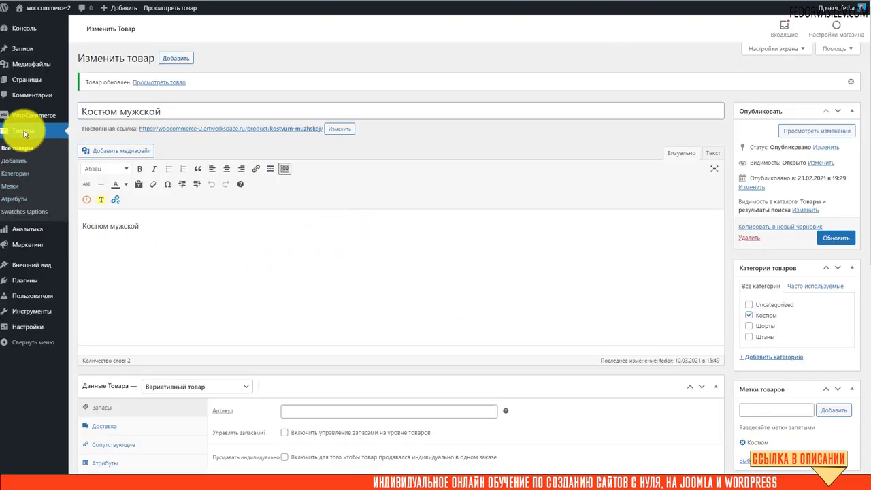
# - Set the swatch icon height and width to 35px in Swatches Options, save, and reload the product page
pyautogui.click(28, 211)
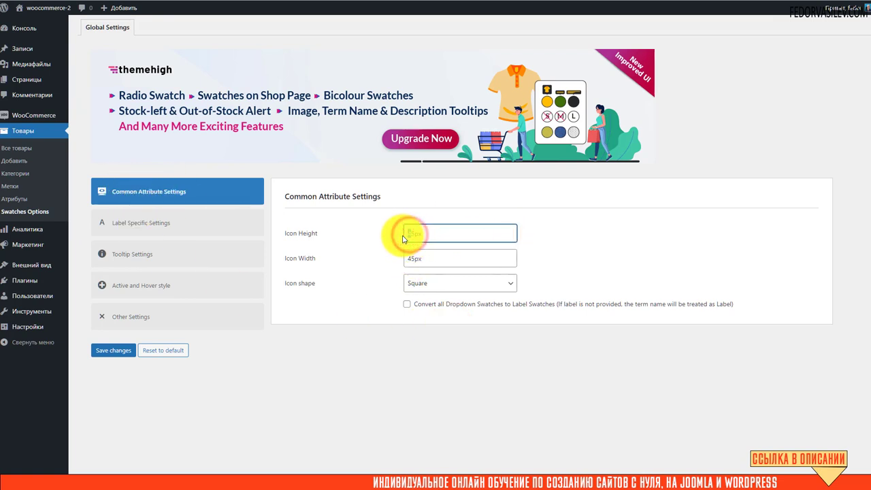
pyautogui.click(414, 258)
pyautogui.write('35px')
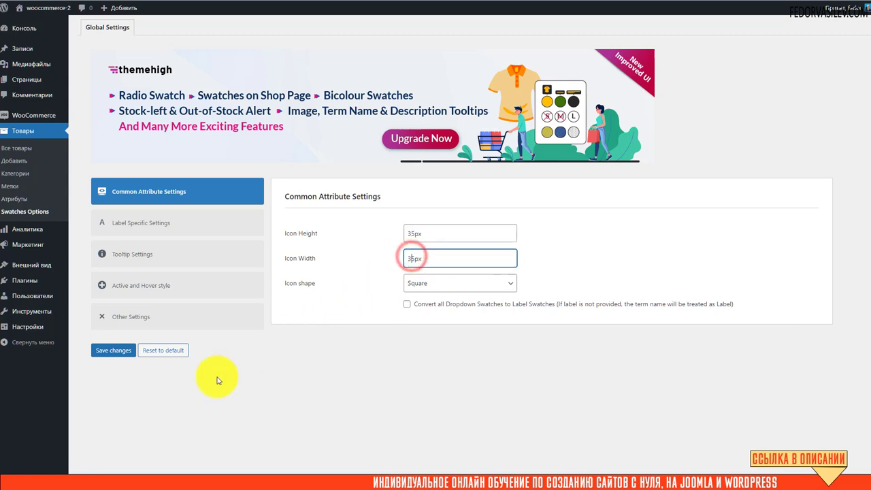
pyautogui.click(115, 351)
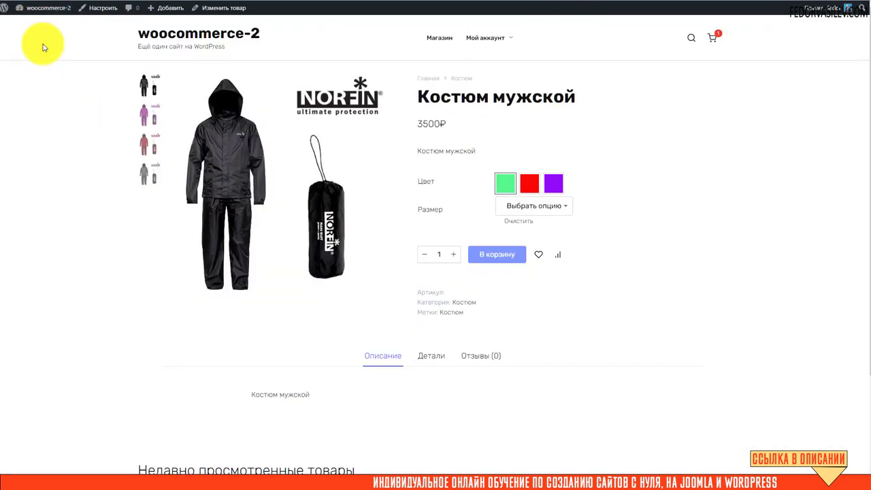
pyautogui.press('F5')
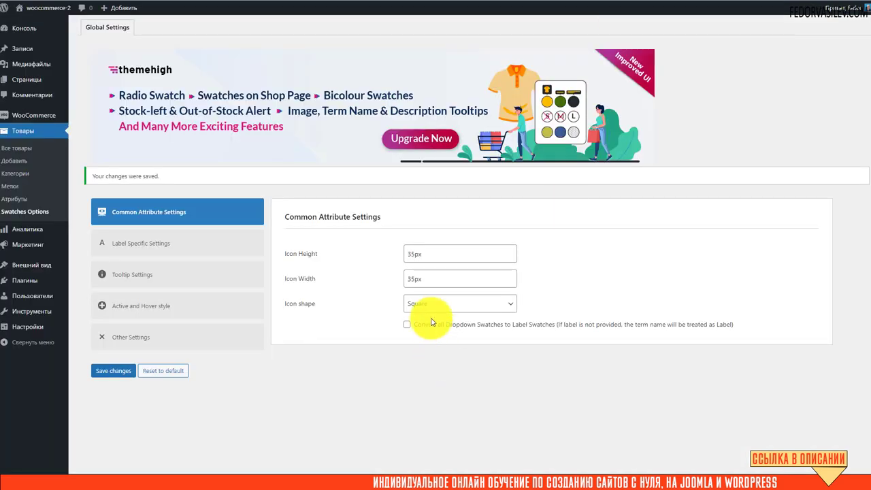
# - Set the swatch icon shape to Round, save, and check the violet swatch on the reloaded product page
pyautogui.click(424, 303)
pyautogui.click(427, 320)
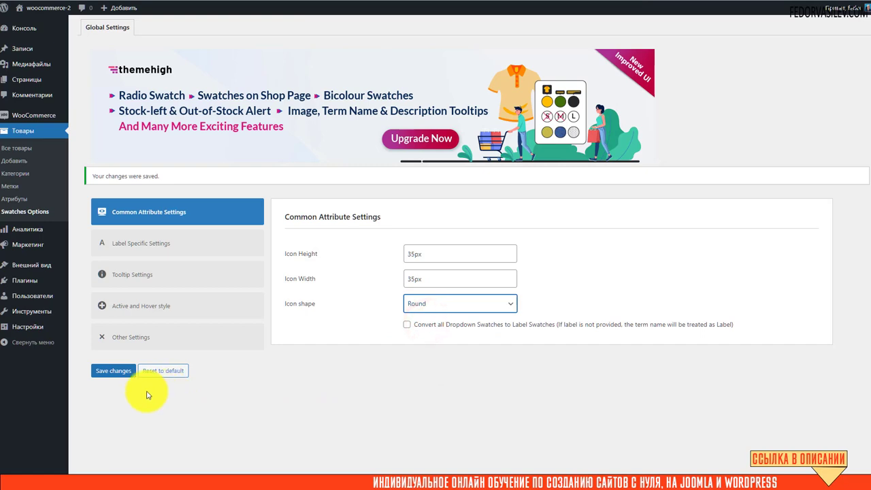
pyautogui.click(111, 371)
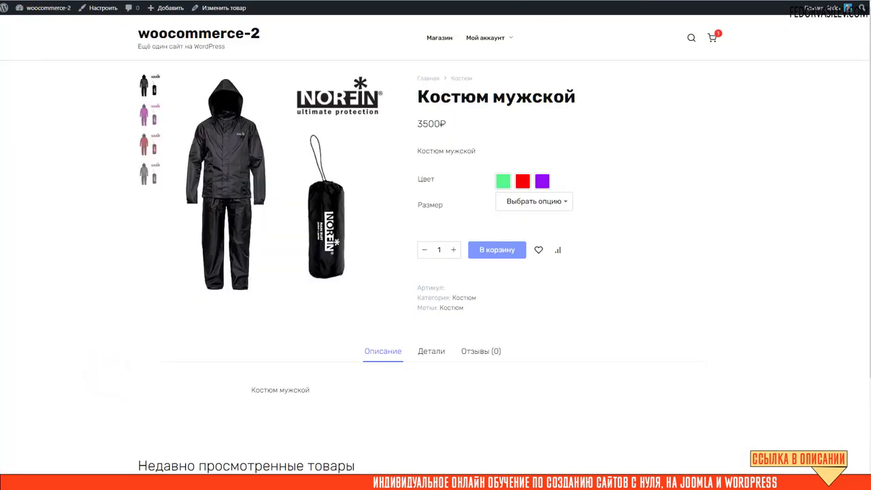
pyautogui.press('F5')
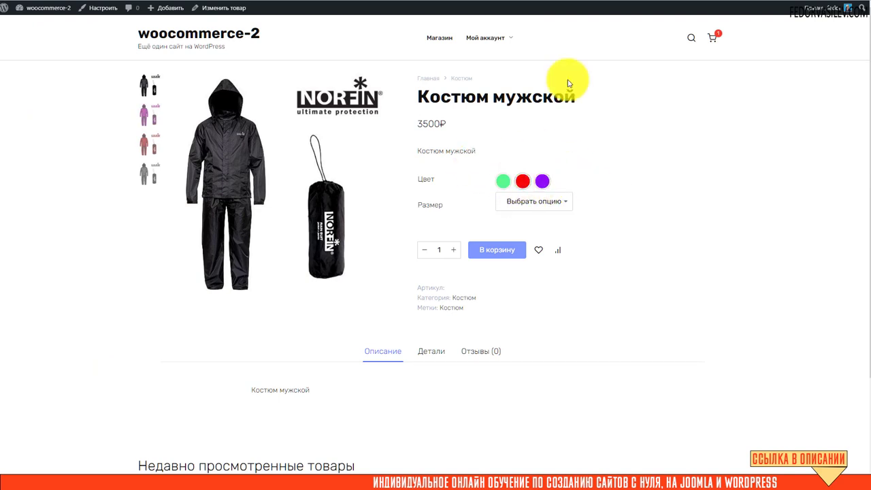
pyautogui.click(542, 180)
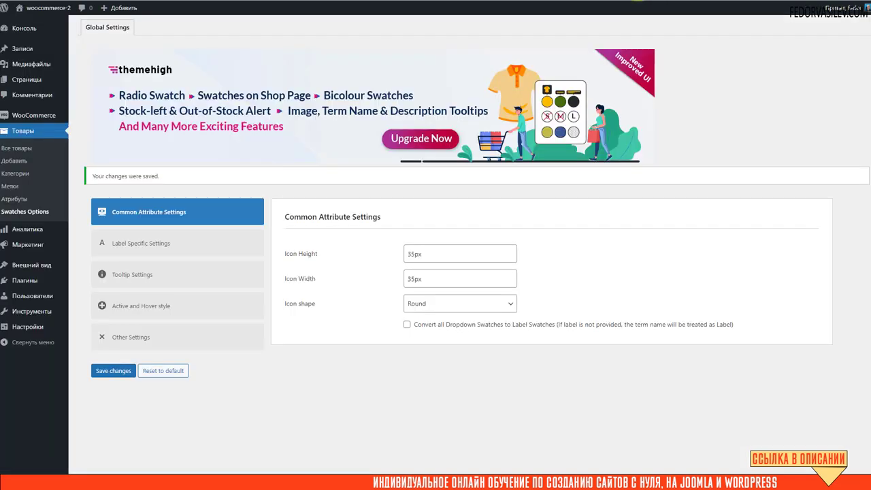
# - Set the swatch border colour on hover to orange #f8bf2f in the Active and Hover style settings
pyautogui.click(148, 245)
pyautogui.click(140, 274)
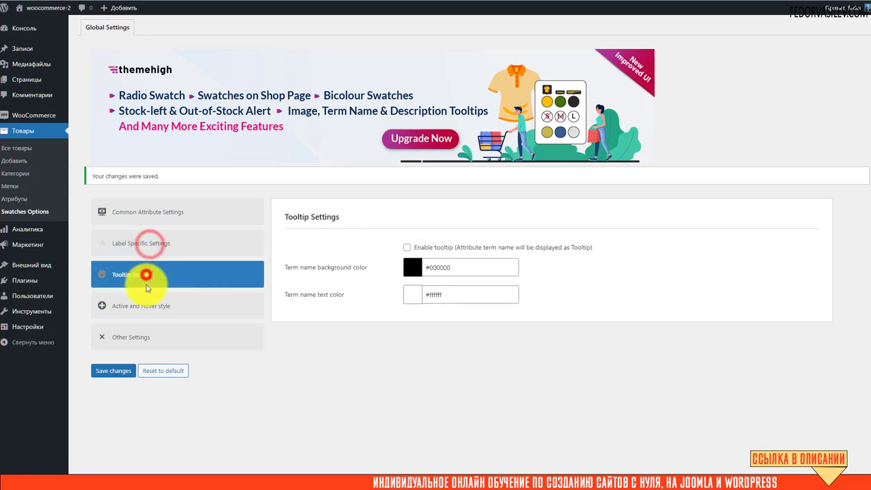
pyautogui.click(136, 301)
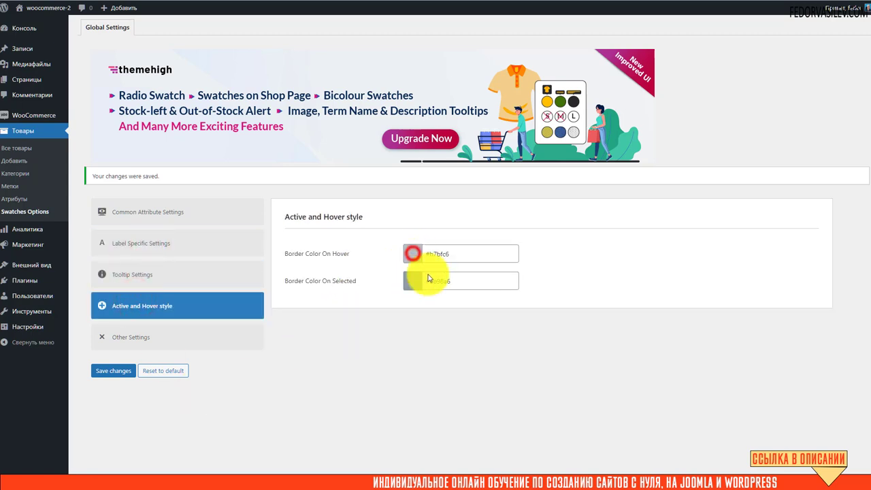
pyautogui.click(439, 253)
pyautogui.click(440, 300)
pyautogui.click(436, 299)
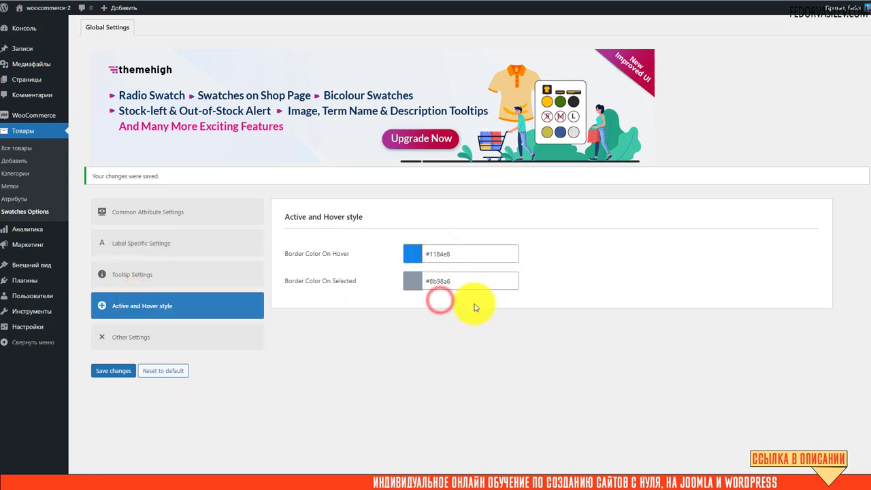
pyautogui.click(436, 253)
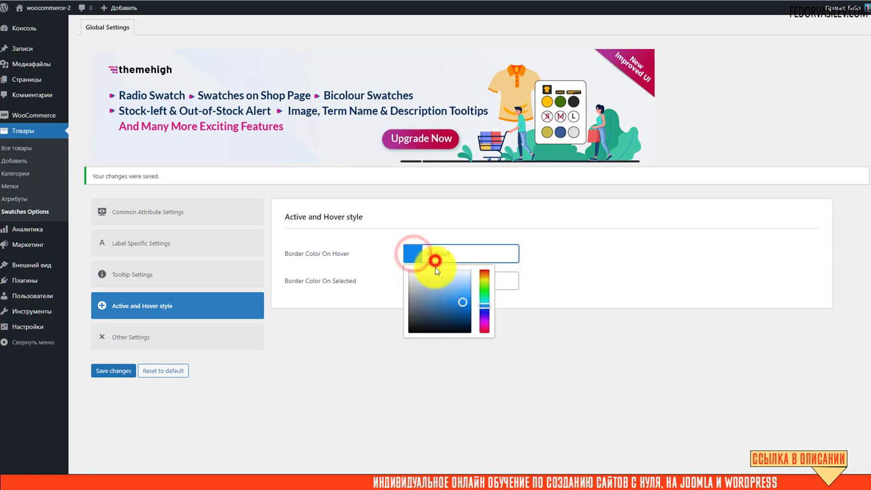
pyautogui.click(483, 291)
pyautogui.moveTo(478, 287)
pyautogui.mouseDown()
pyautogui.moveTo(468, 276)
pyautogui.moveTo(486, 296)
pyautogui.mouseUp()
pyautogui.click(519, 336)
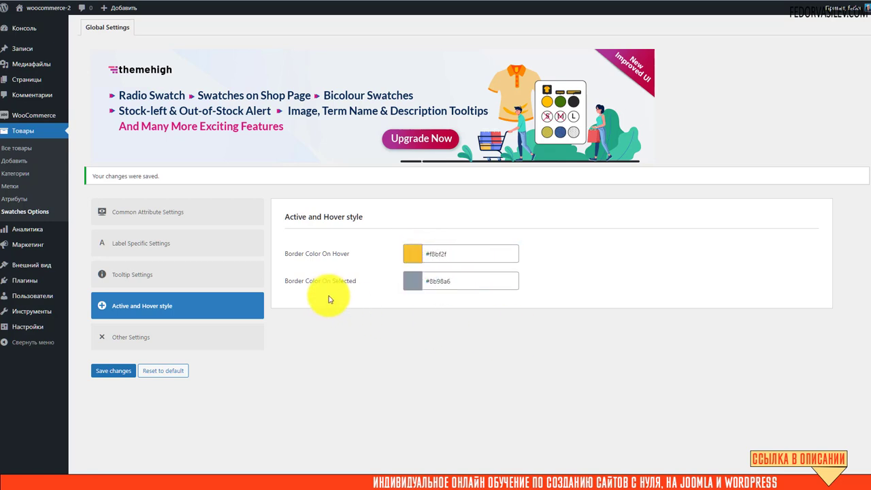
# - Set the border colour of selected swatches to red #cf0c19, save, and test the swatches on the product page
pyautogui.click(414, 282)
pyautogui.click(485, 349)
pyautogui.moveTo(484, 355); pyautogui.dragTo(484, 362)
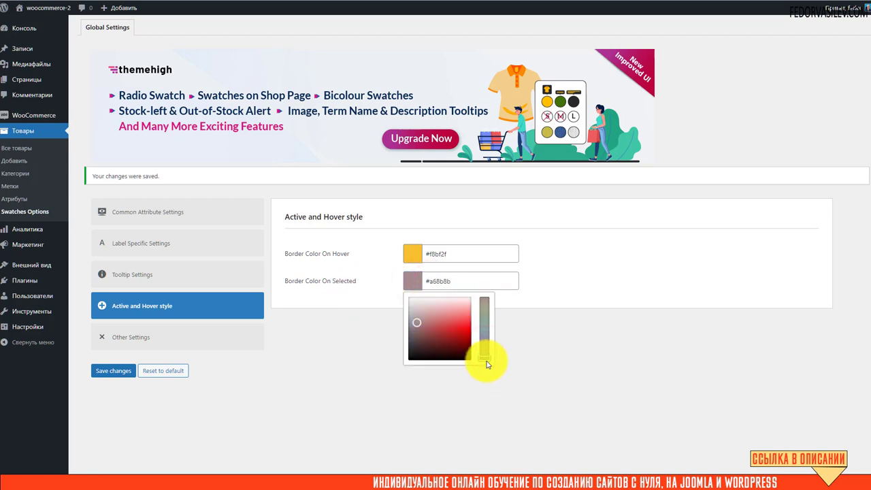
pyautogui.click(477, 282)
pyautogui.click(448, 339)
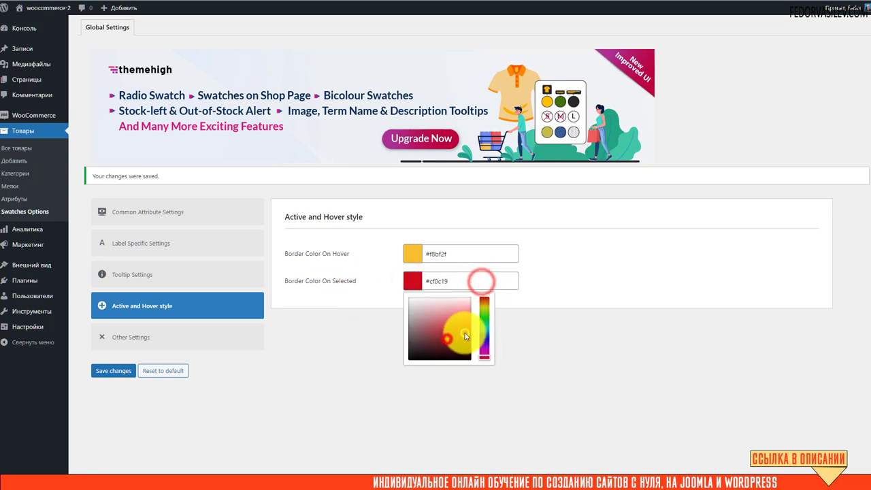
pyautogui.click(113, 370)
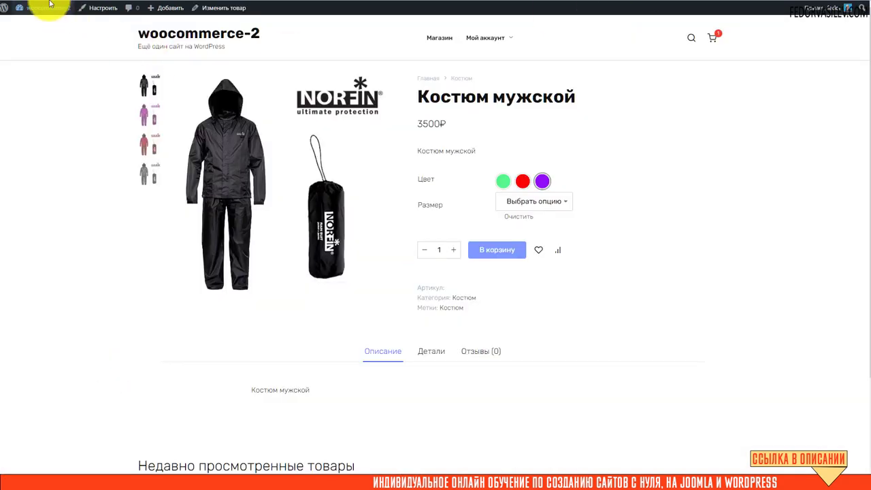
pyautogui.click(541, 180)
pyautogui.click(504, 184)
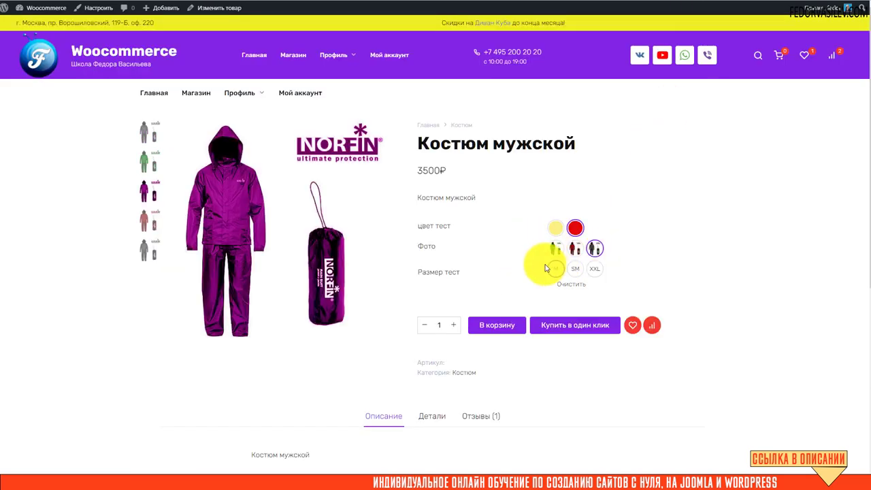
# - Try the photo swatches and the SM size swatch on the "Костюм мужской" page of the other demo shop
pyautogui.click(596, 249)
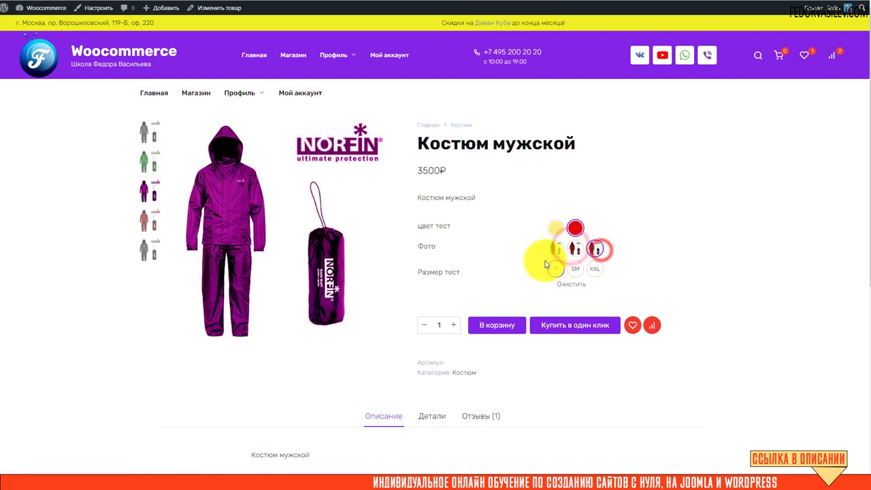
pyautogui.click(555, 250)
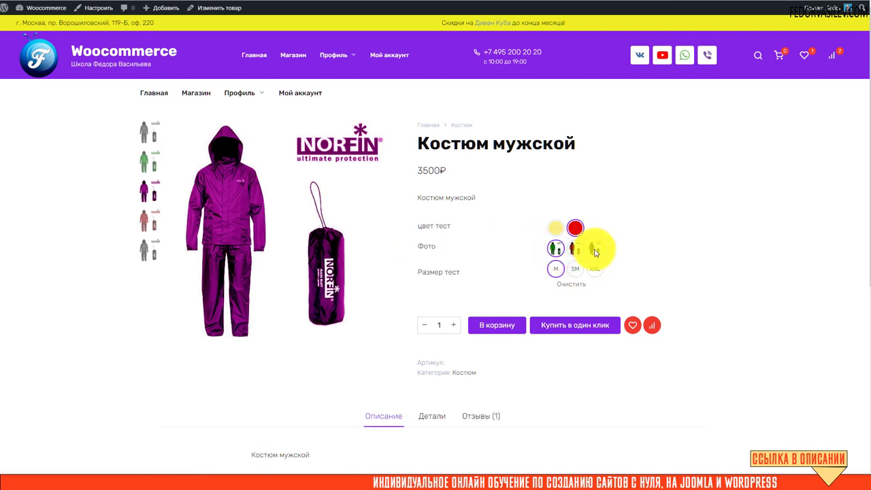
pyautogui.click(575, 268)
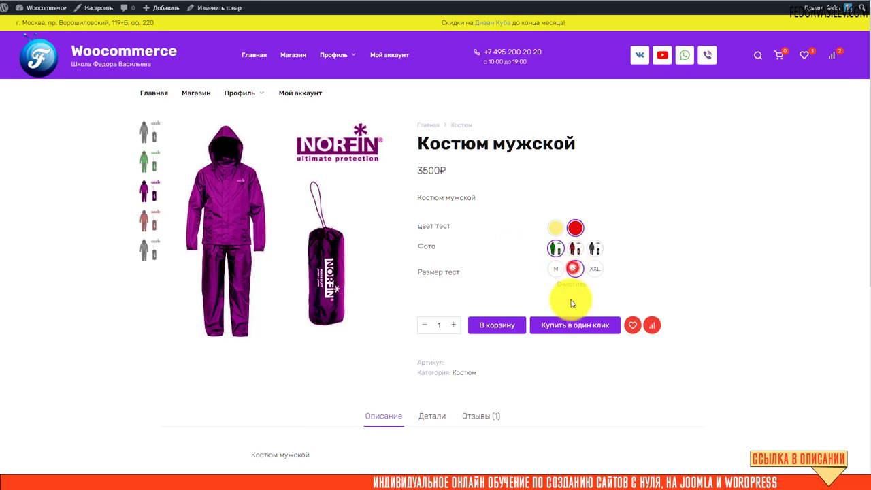
# - Try the XXL and M size swatches on the other demo shop's "Костюм мужской" page
pyautogui.click(595, 268)
pyautogui.click(557, 269)
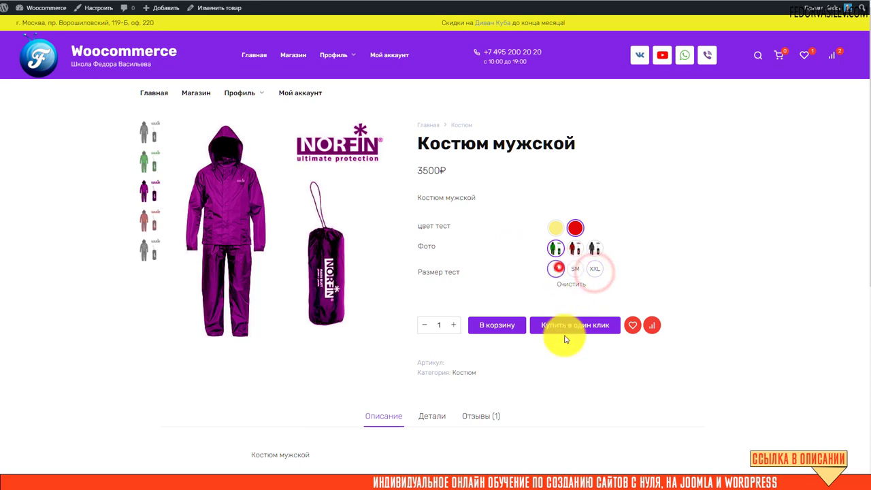
pyautogui.click(595, 269)
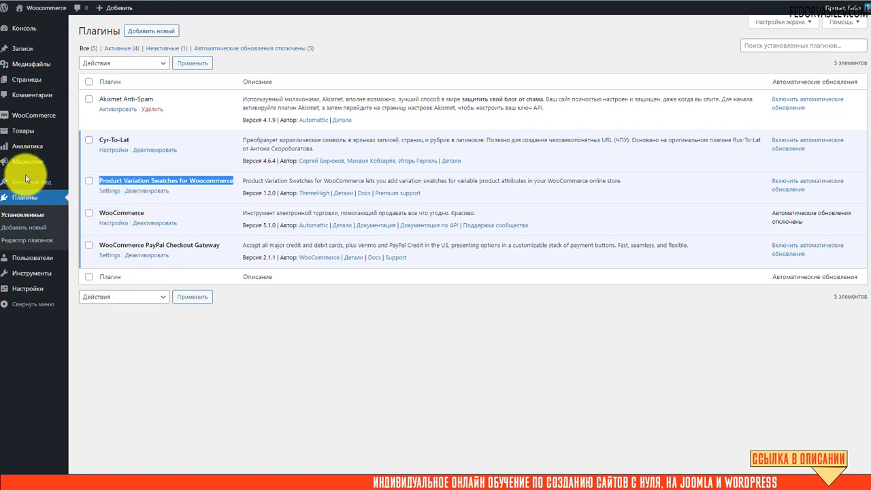
# - Change the type of the product attribute "Размер" to Label and update the attribute
pyautogui.moveTo(20, 134)
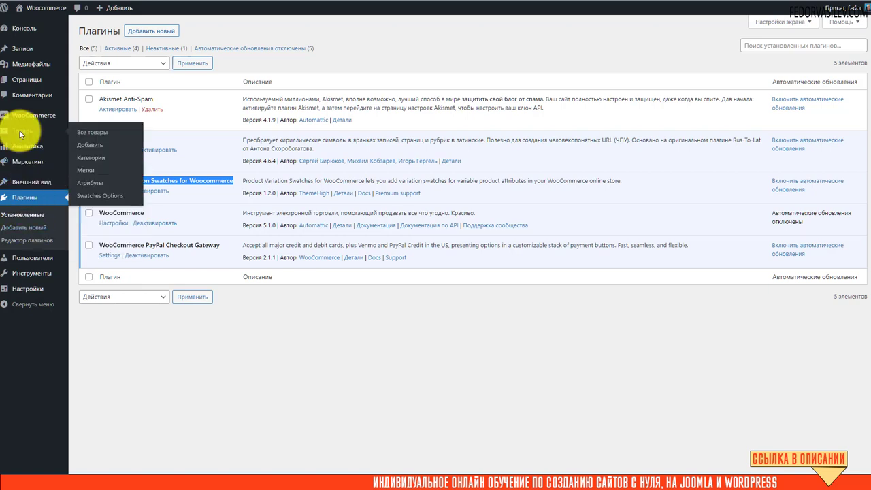
pyautogui.click(89, 183)
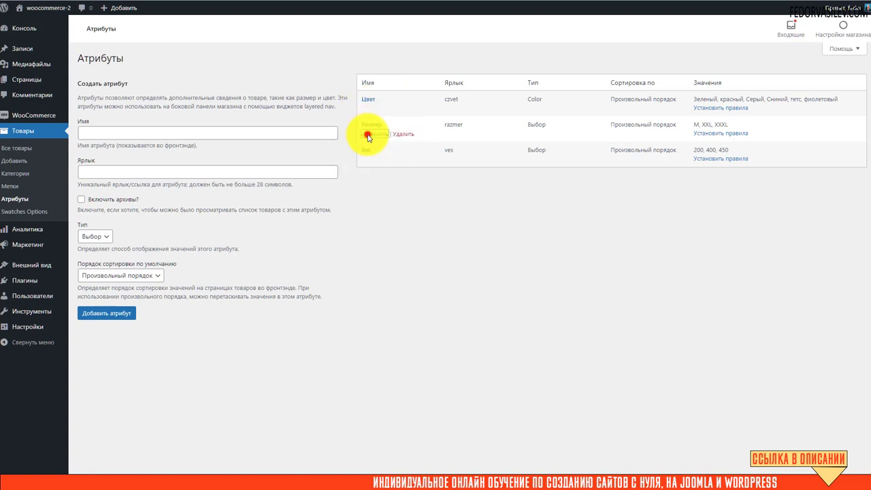
pyautogui.click(365, 128)
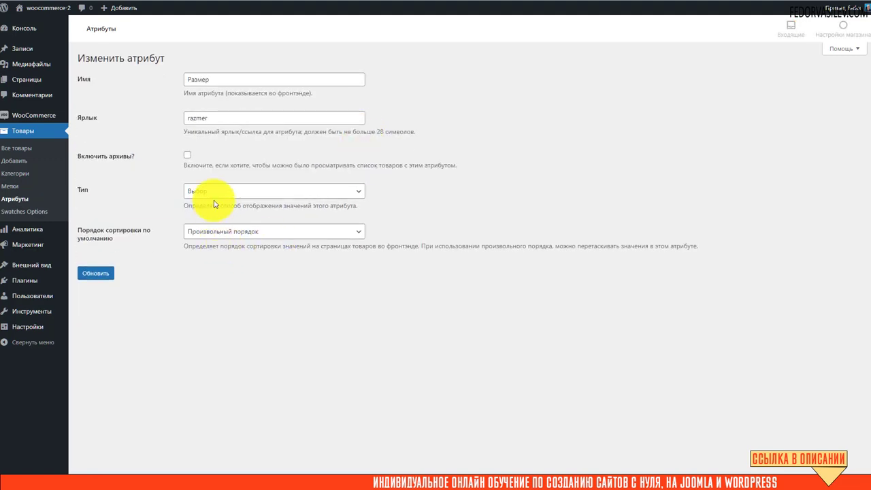
pyautogui.click(214, 191)
pyautogui.click(202, 231)
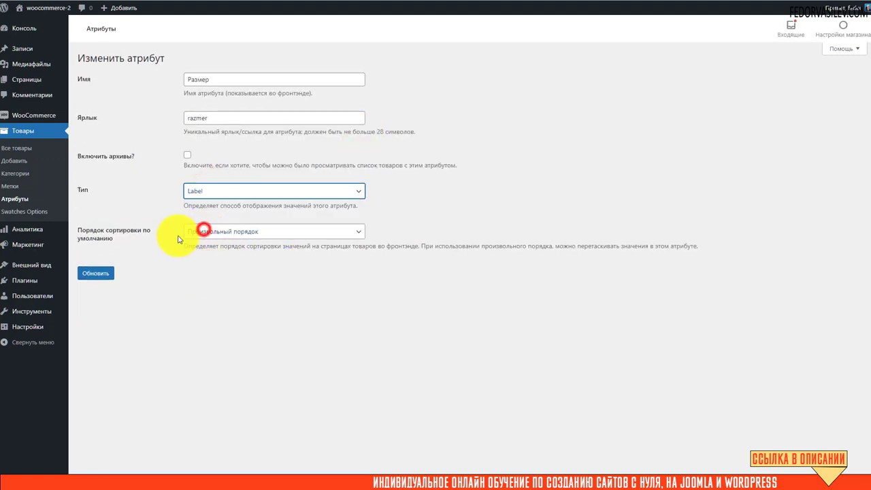
pyautogui.click(102, 272)
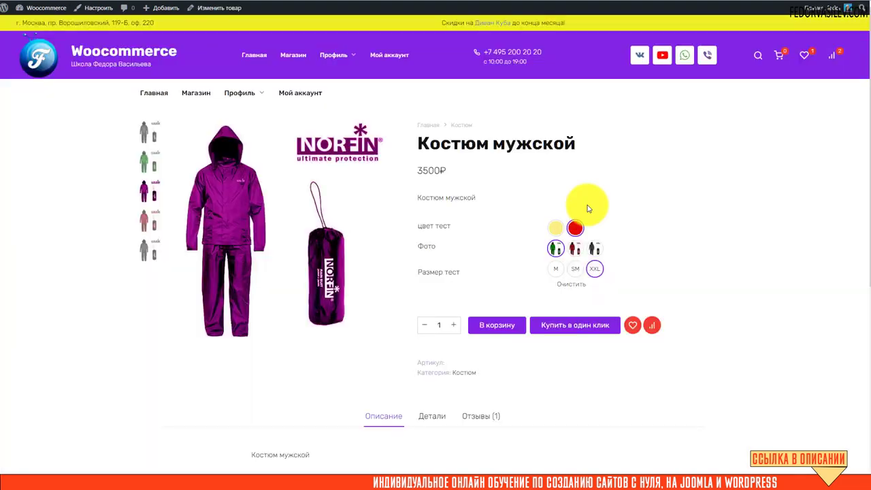
# - Switch to the other demo shop's product page and try the M, SM and XXL size swatches
pyautogui.click(556, 268)
pyautogui.click(575, 269)
pyautogui.click(594, 269)
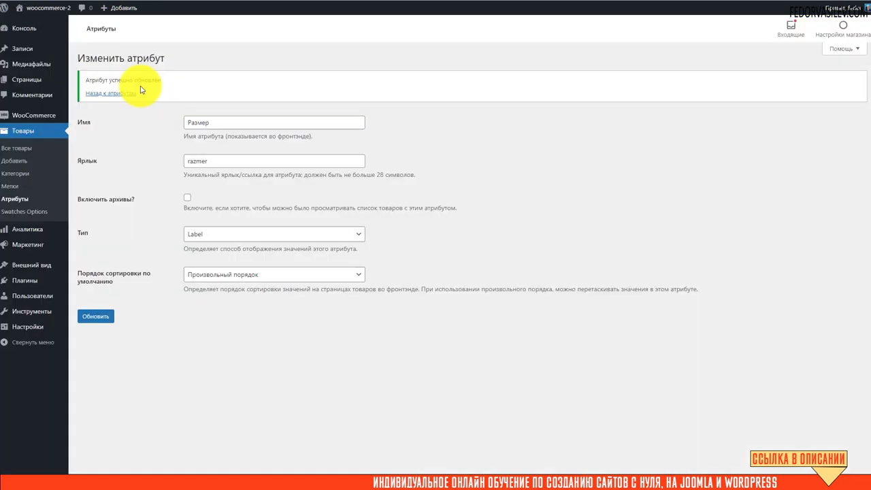
# - Copy the name XXXL into the Label of the "Размер" attribute's XXXL value, update it and return to the value list
pyautogui.click(118, 95)
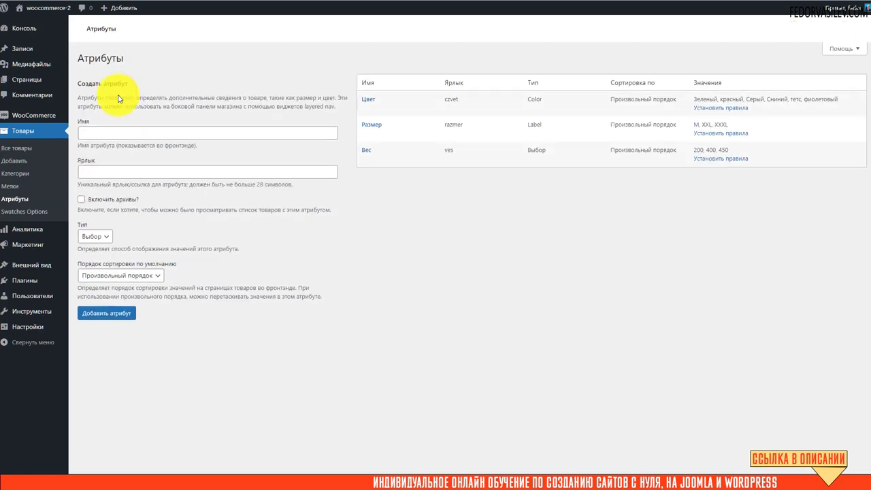
pyautogui.moveTo(375, 131)
pyautogui.click(696, 132)
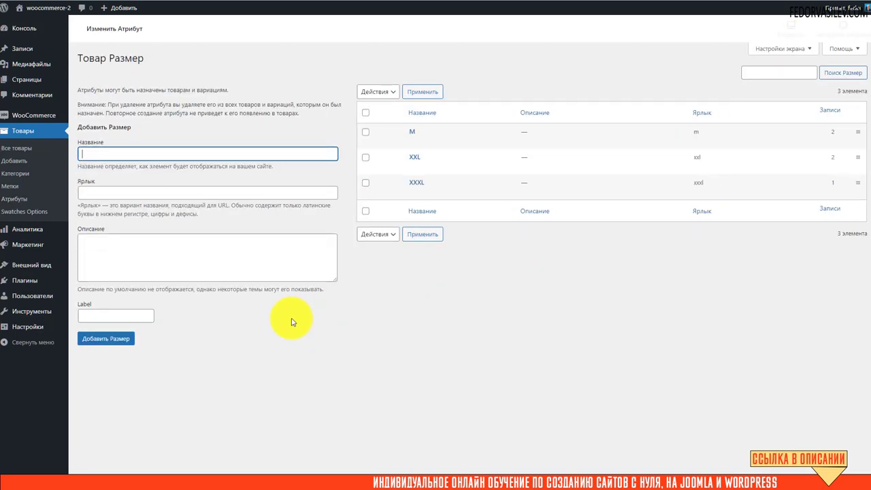
pyautogui.moveTo(436, 142)
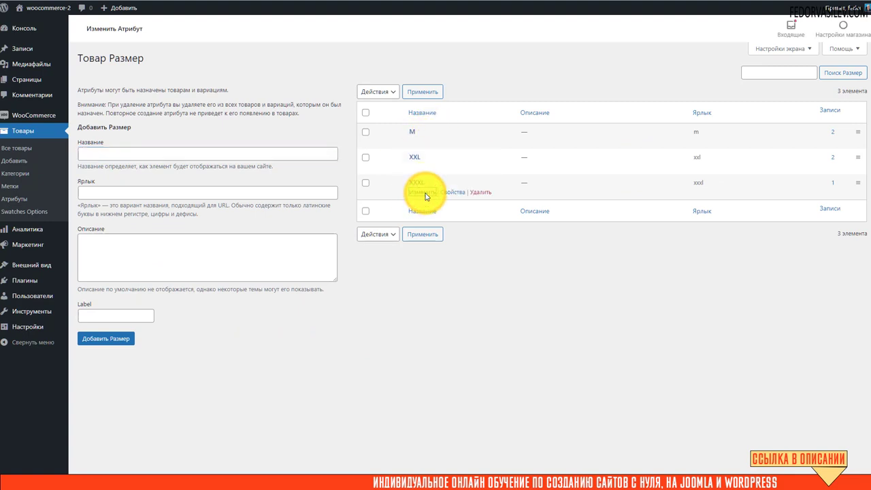
pyautogui.click(206, 255)
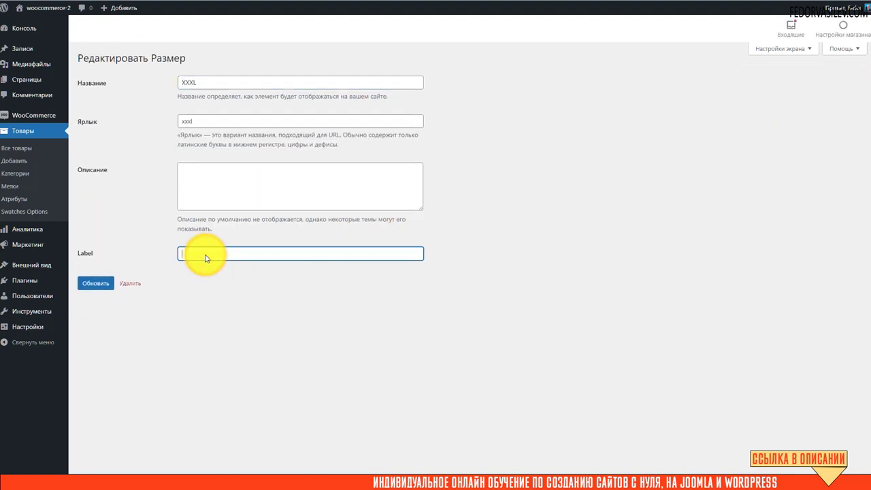
pyautogui.rightClick(193, 83)
pyautogui.click(214, 120)
pyautogui.rightClick(205, 247)
pyautogui.click(187, 252)
pyautogui.rightClick(187, 254)
pyautogui.click(202, 326)
pyautogui.click(94, 284)
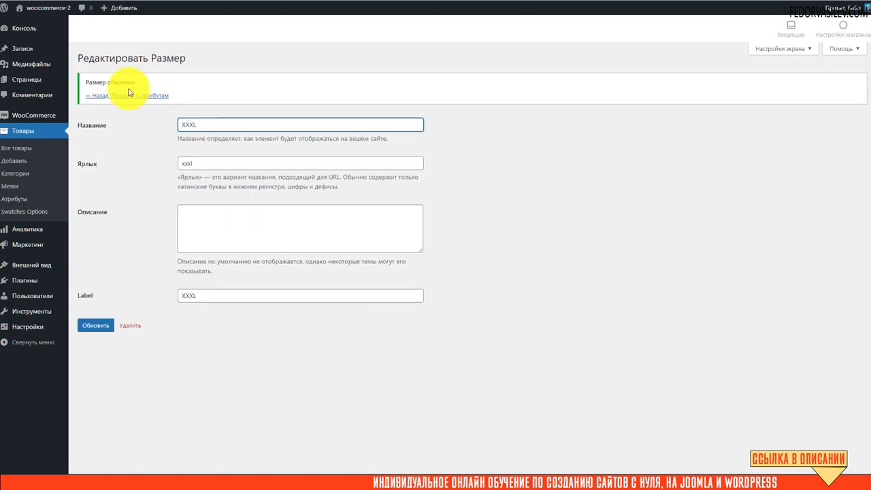
pyautogui.click(129, 99)
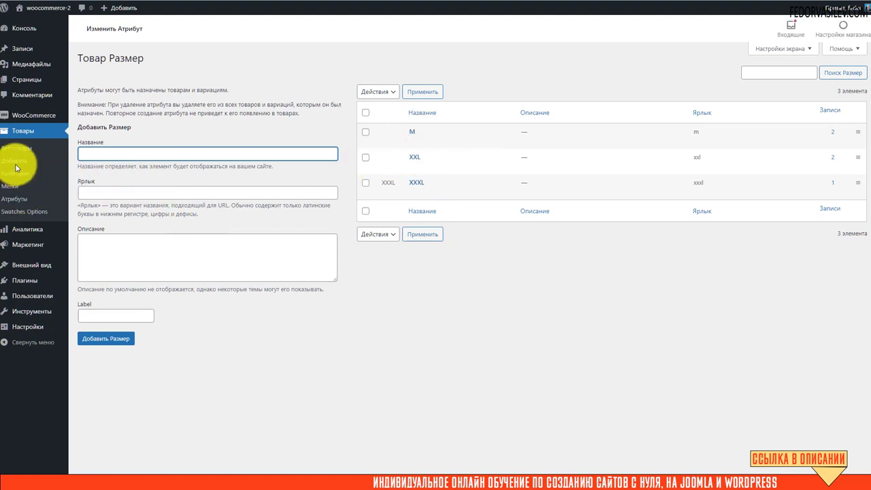
# - Create a new product attribute named "фото" with the type Image
pyautogui.click(107, 136)
pyautogui.write('Фо')
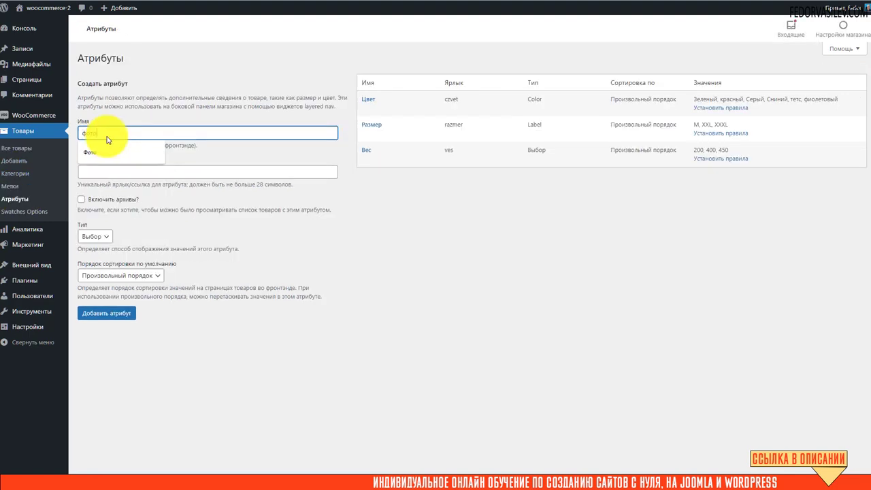
pyautogui.write('то')
pyautogui.click(333, 299)
pyautogui.click(95, 237)
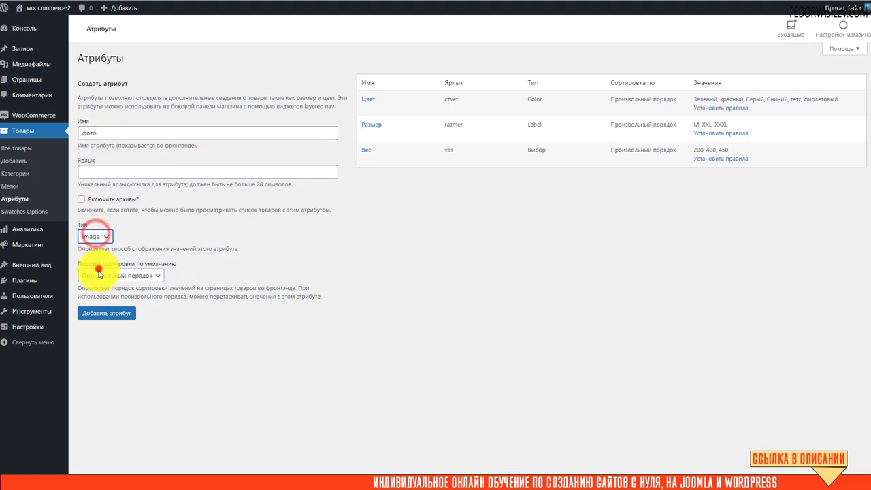
pyautogui.click(100, 267)
pyautogui.click(107, 314)
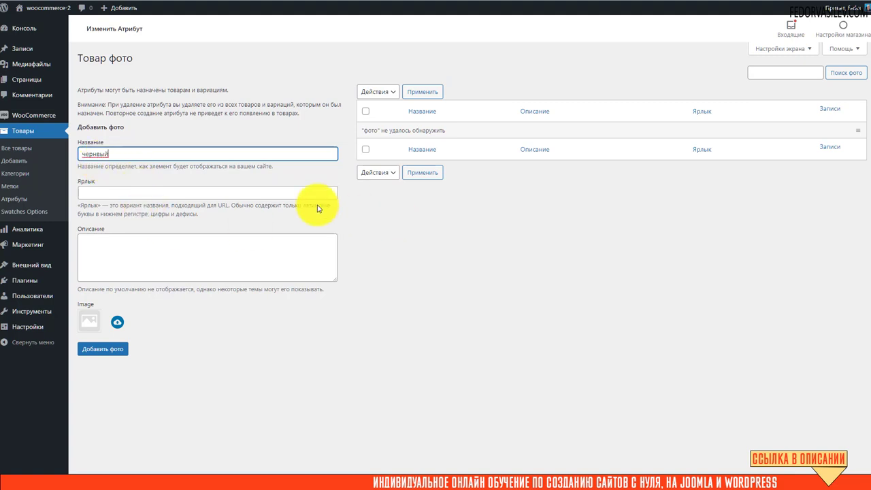
# - Add the value "черный" to the "фото" attribute with the black suit picture from the media library
pyautogui.moveTo(122, 156); pyautogui.dragTo(76, 158)
pyautogui.click(120, 155)
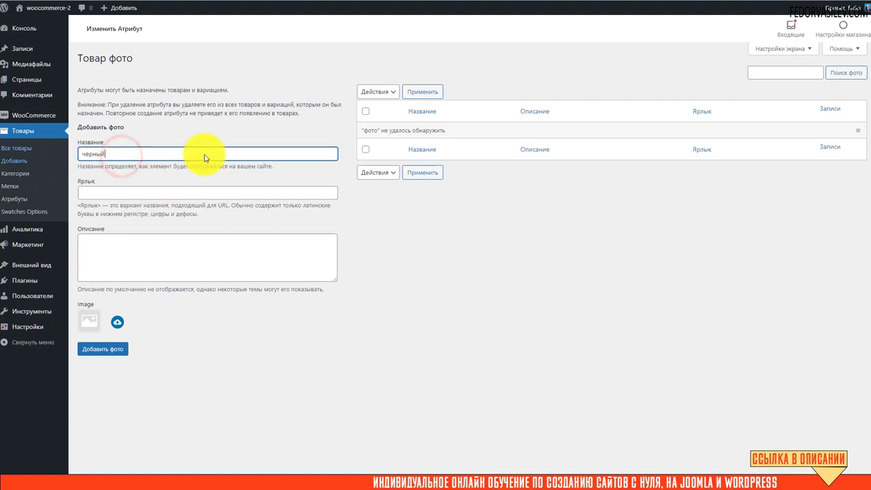
pyautogui.click(416, 240)
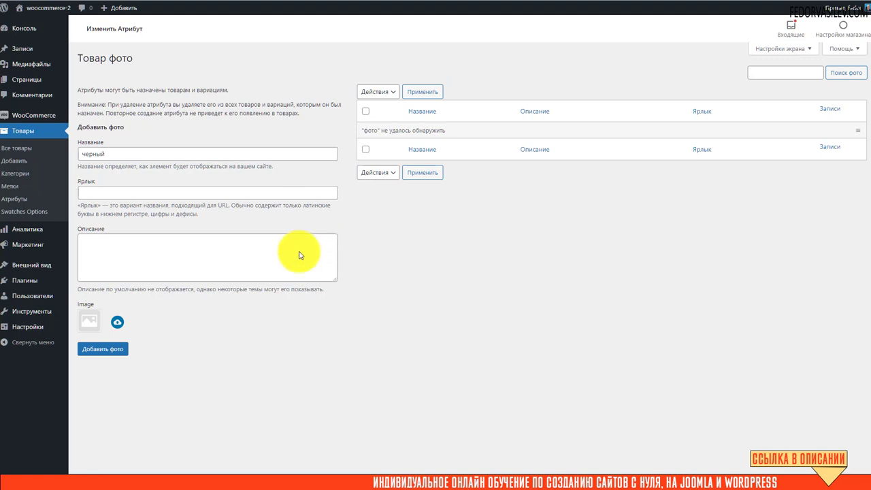
pyautogui.click(116, 324)
pyautogui.click(323, 128)
pyautogui.click(810, 467)
pyautogui.click(112, 349)
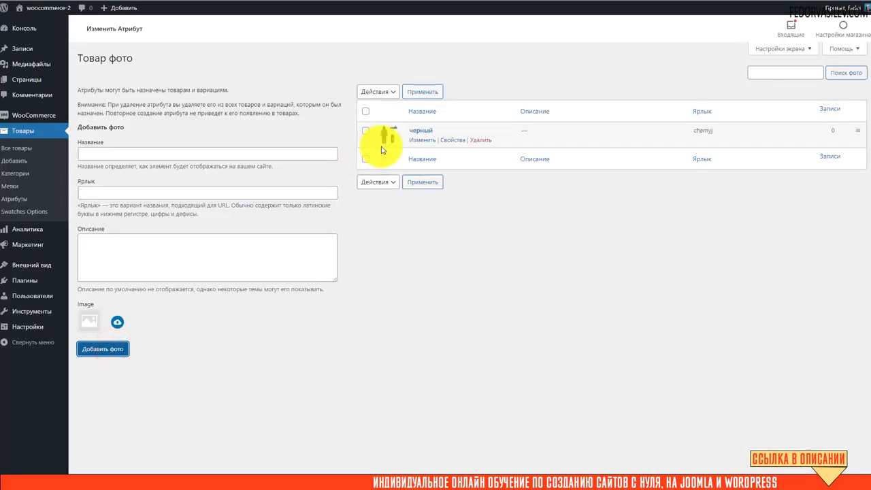
# - Add the value "зеленый" to the "фото" attribute with the green suit picture from the media library
pyautogui.click(134, 155)
pyautogui.write('черный')
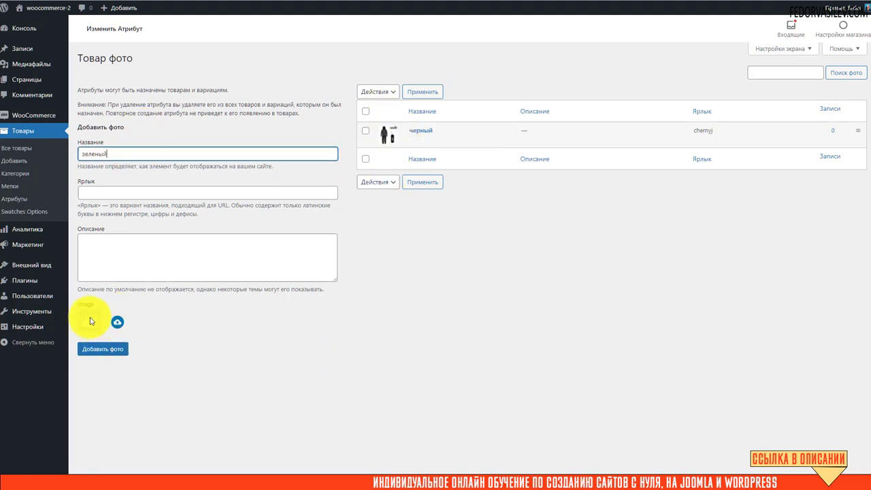
pyautogui.click(117, 322)
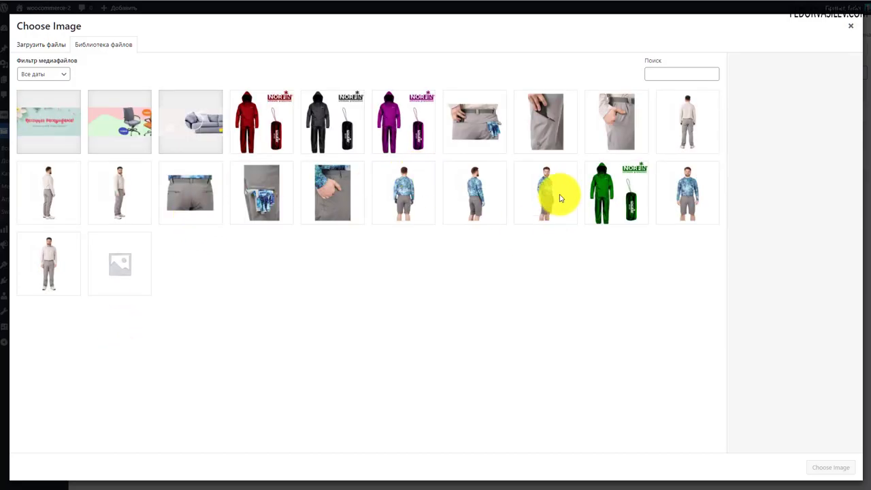
pyautogui.click(602, 199)
pyautogui.click(832, 469)
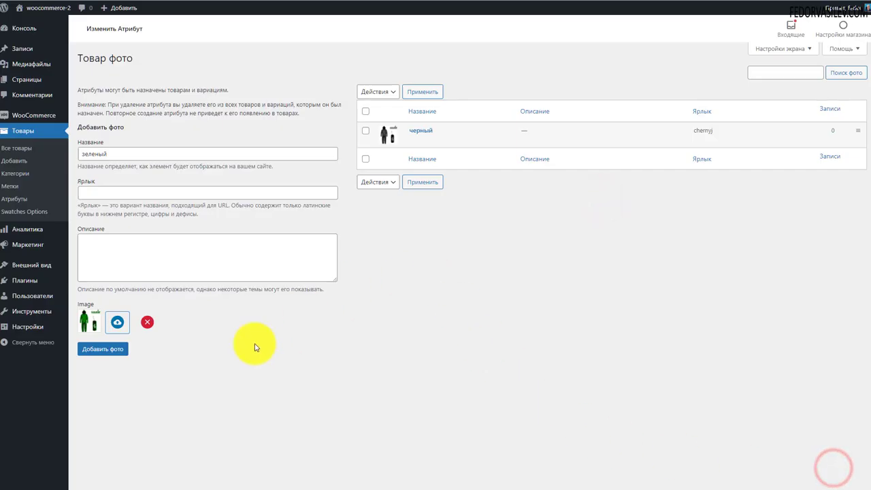
pyautogui.click(103, 350)
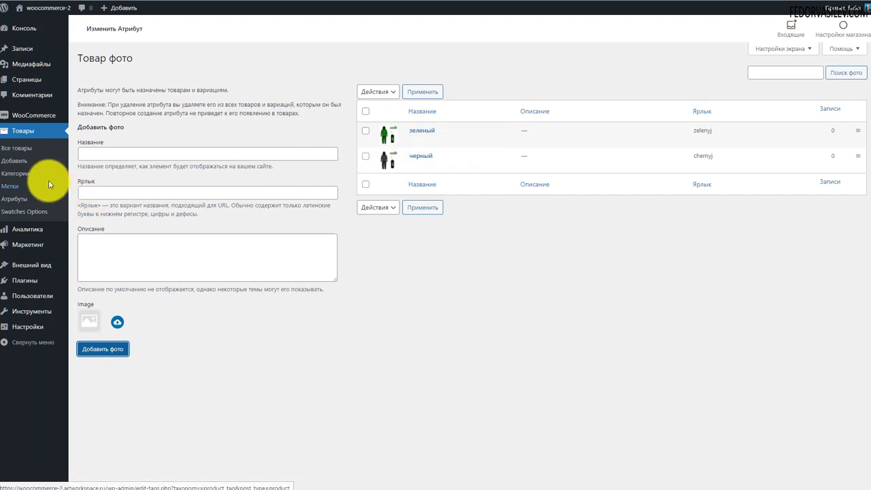
# - Open the product "Костюм мужской" for editing and look through its Цвет, Размер and Вес attributes
pyautogui.click(23, 151)
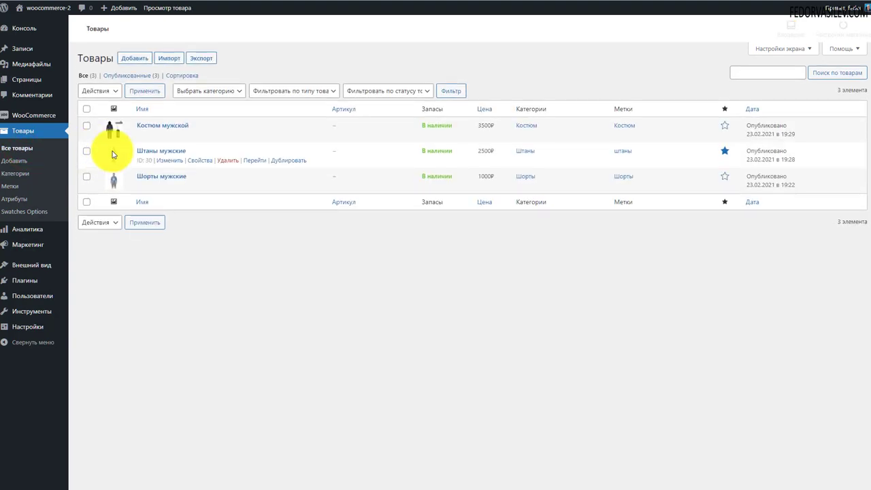
pyautogui.click(153, 128)
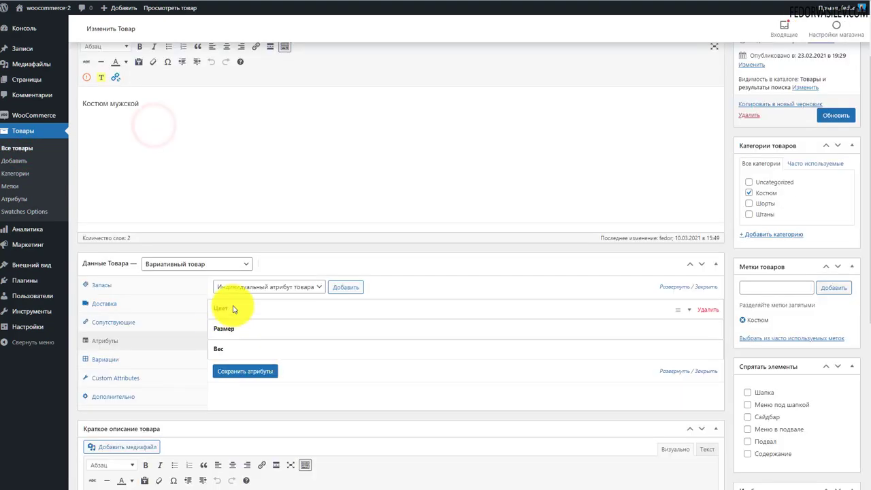
pyautogui.click(238, 311)
pyautogui.click(235, 306)
pyautogui.click(233, 331)
pyautogui.click(217, 353)
pyautogui.click(218, 352)
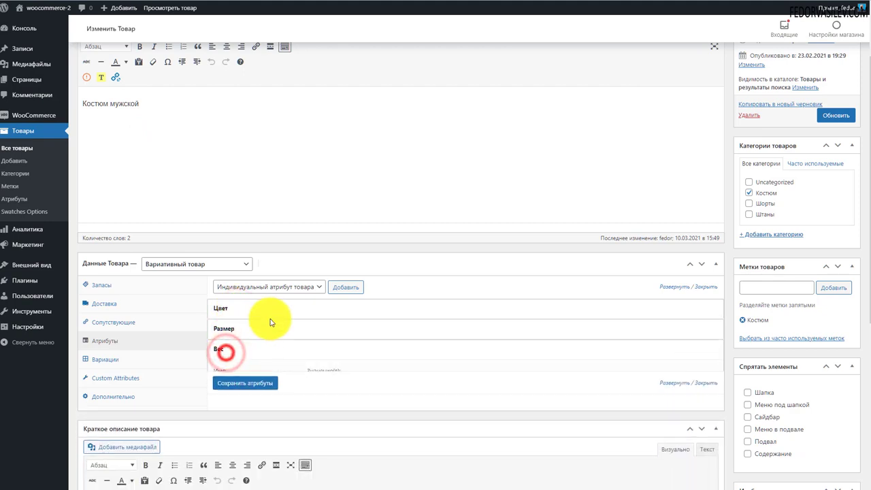
# - Add the "фото" attribute to the product with the values зеленый and черный, enable it for variations and save the attributes
pyautogui.click(321, 289)
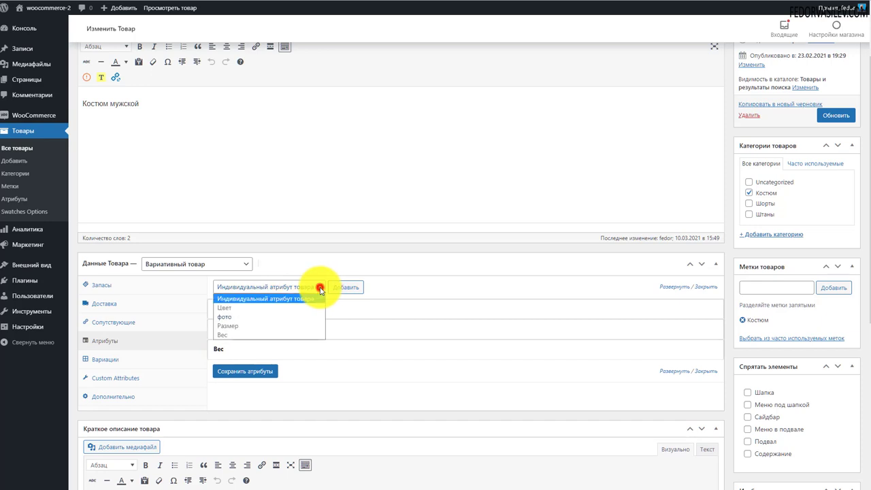
pyautogui.click(258, 317)
pyautogui.click(341, 292)
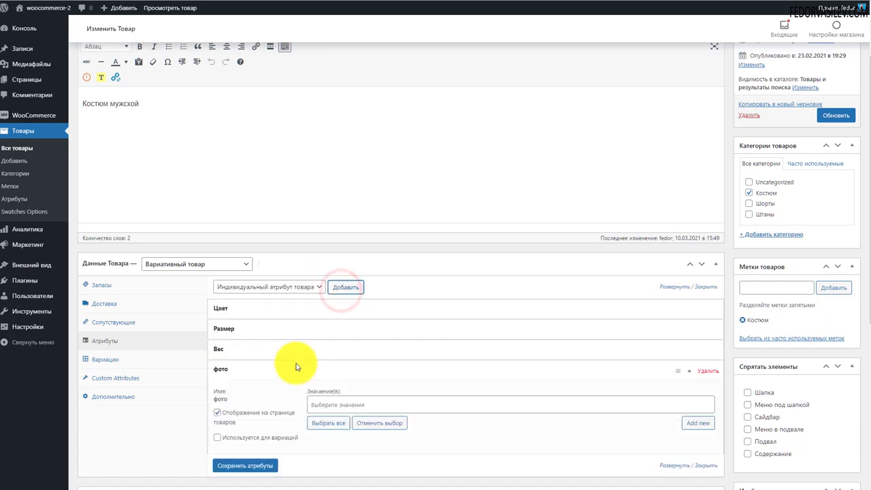
pyautogui.scroll(-1, 289, 360)
pyautogui.click(326, 361)
pyautogui.click(321, 390)
pyautogui.click(360, 359)
pyautogui.click(333, 381)
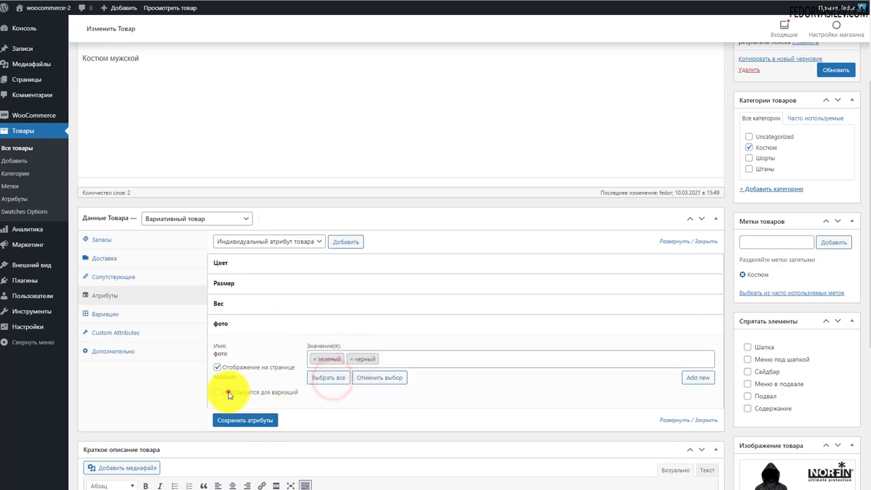
pyautogui.click(217, 393)
pyautogui.click(243, 420)
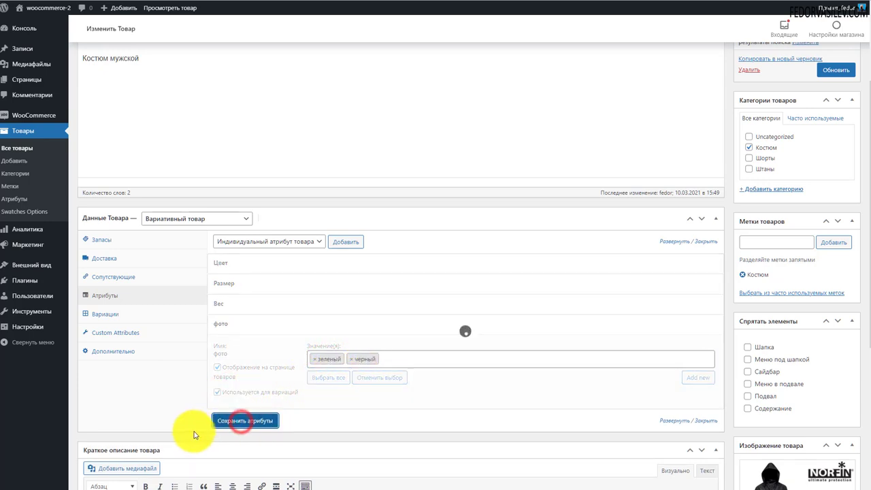
# - Check the "фото" attribute choice in the product's variation and update the product
pyautogui.click(113, 315)
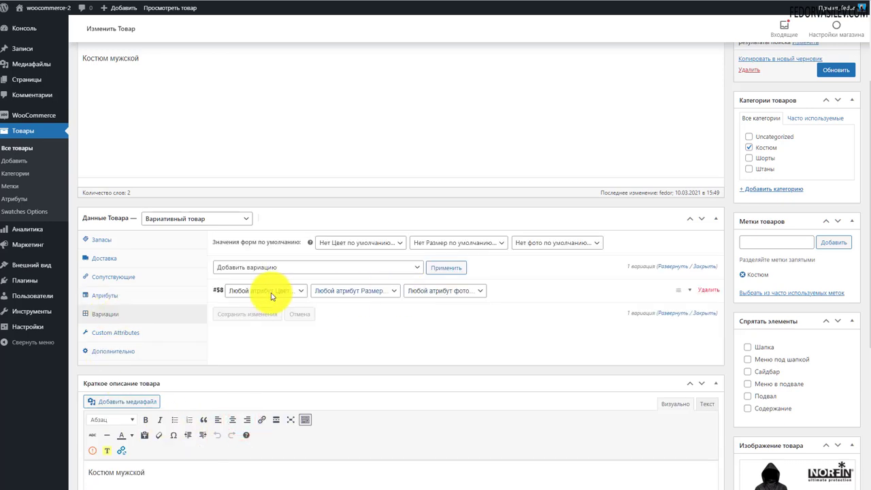
pyautogui.click(452, 297)
pyautogui.click(538, 293)
pyautogui.click(522, 293)
pyautogui.click(828, 71)
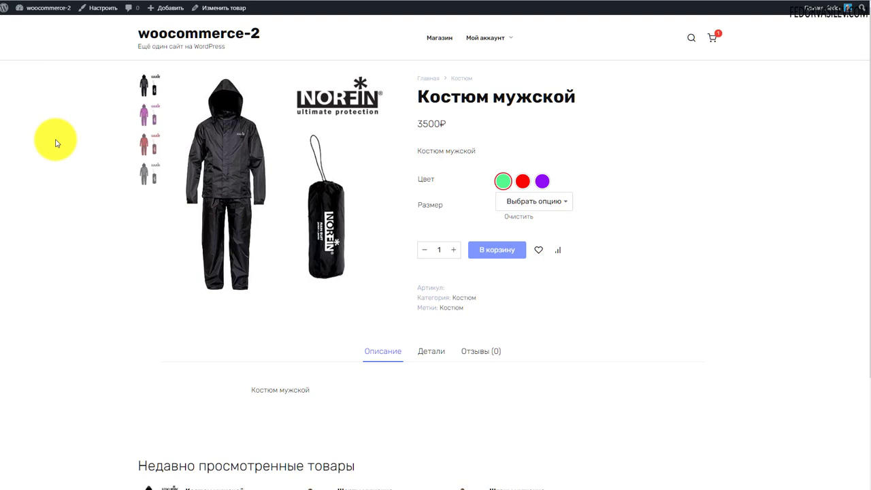
# - Reload the shop's "Костюм мужской" page and test the black and green photo swatches
pyautogui.press('F5')
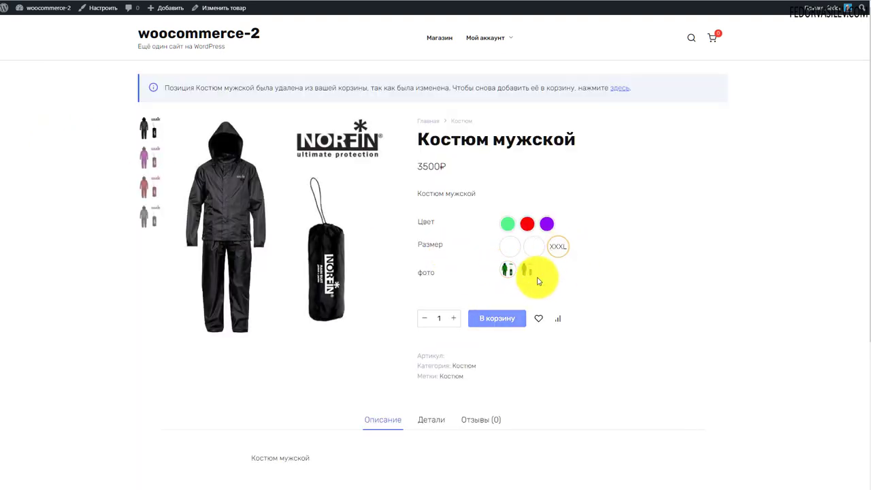
pyautogui.click(529, 270)
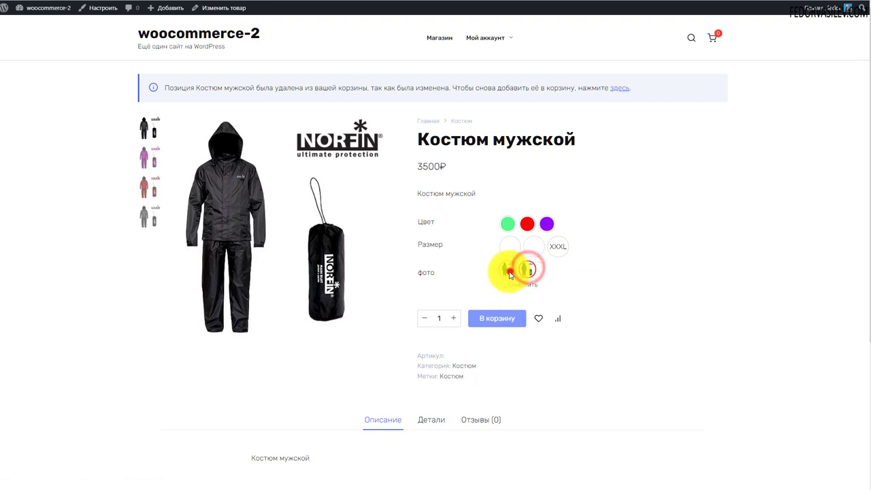
pyautogui.click(508, 270)
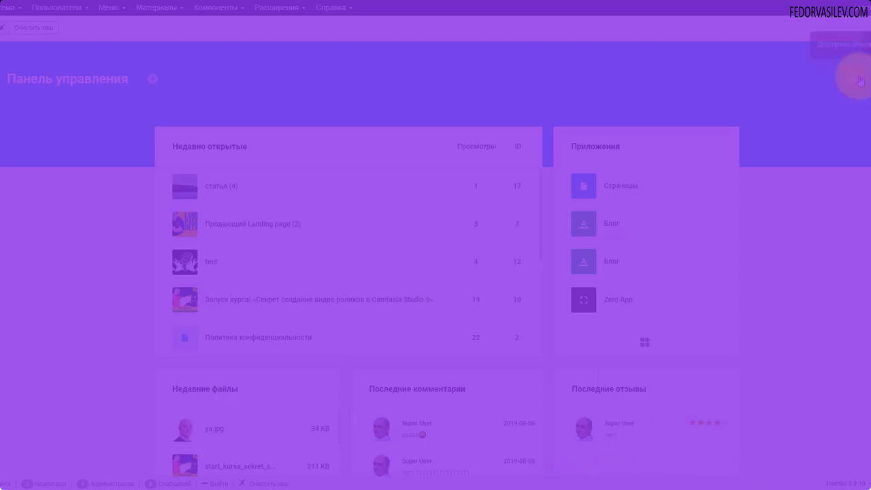
pyautogui.click(862, 82)
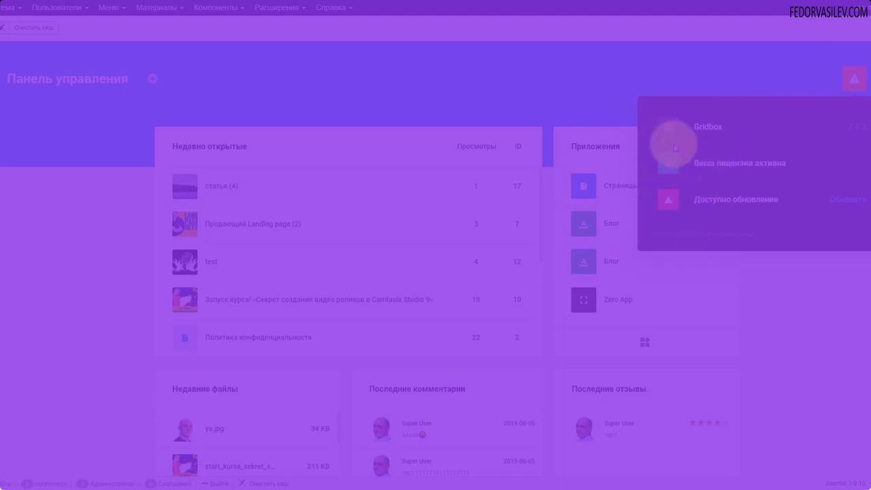
pyautogui.click(704, 133)
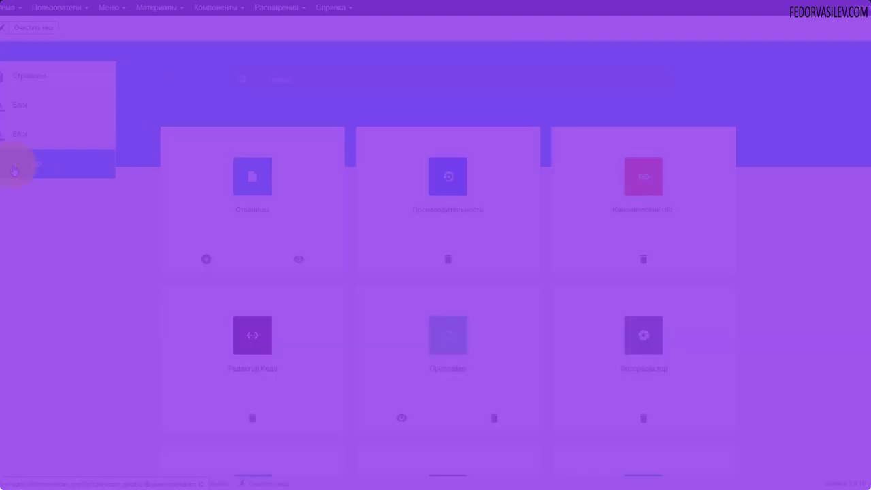
pyautogui.click(14, 170)
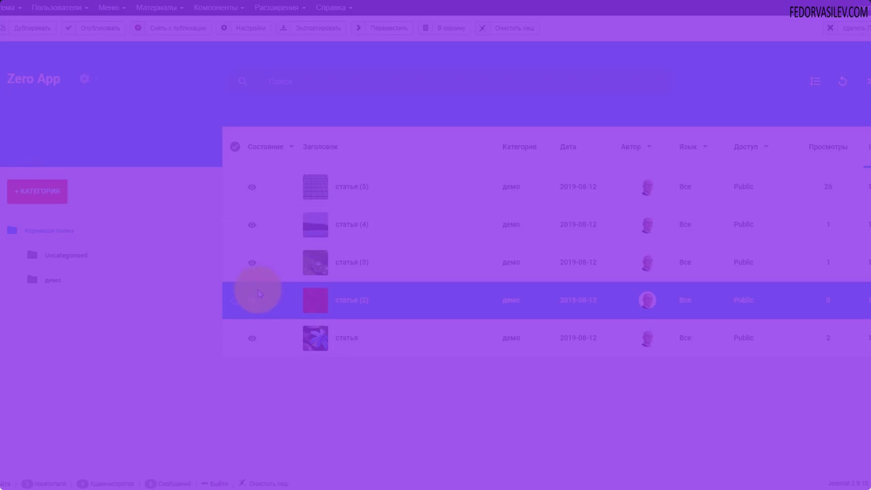
pyautogui.click(87, 86)
pyautogui.click(89, 201)
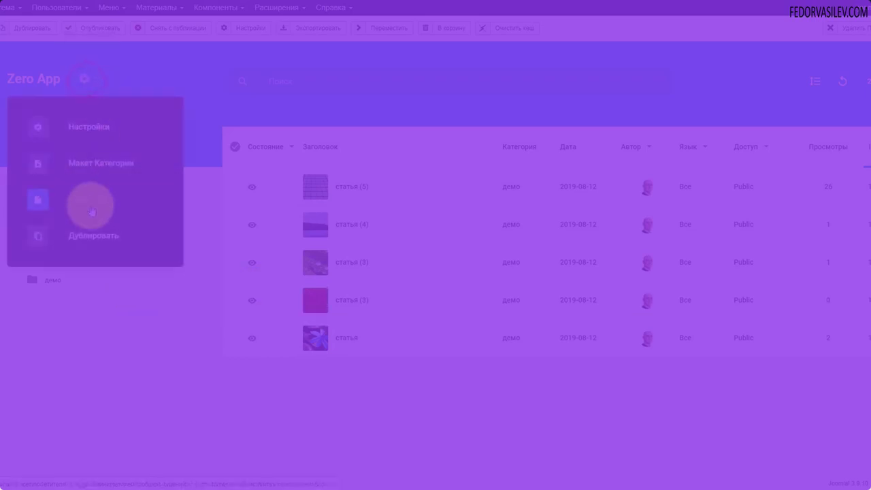